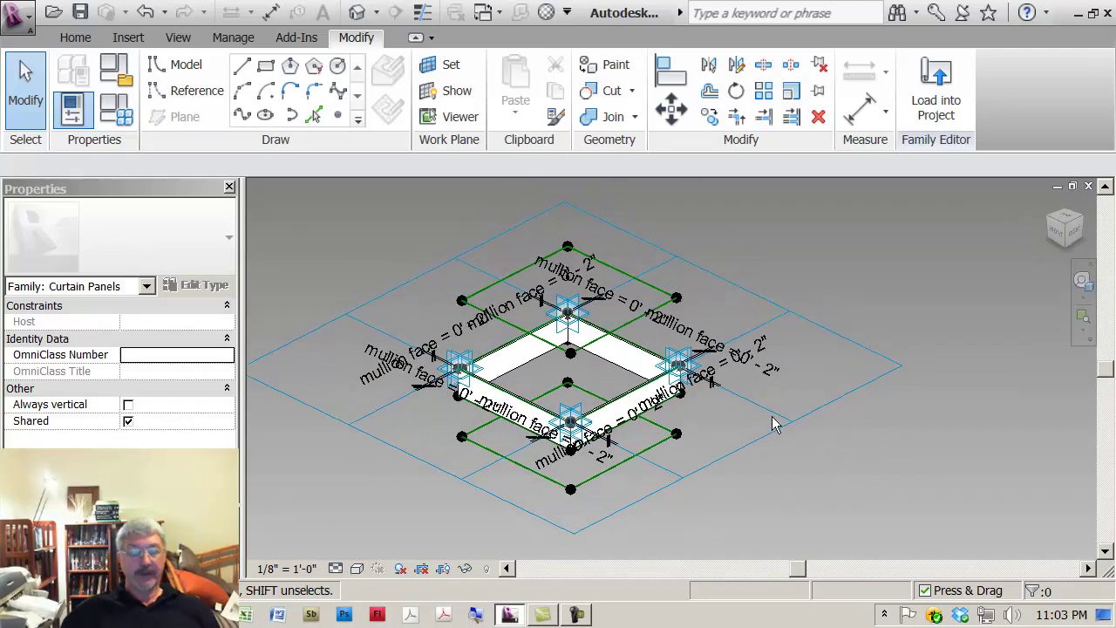
Load the glass panel adaptive component family into master panel.rfa.
key(ctrl+Tab)
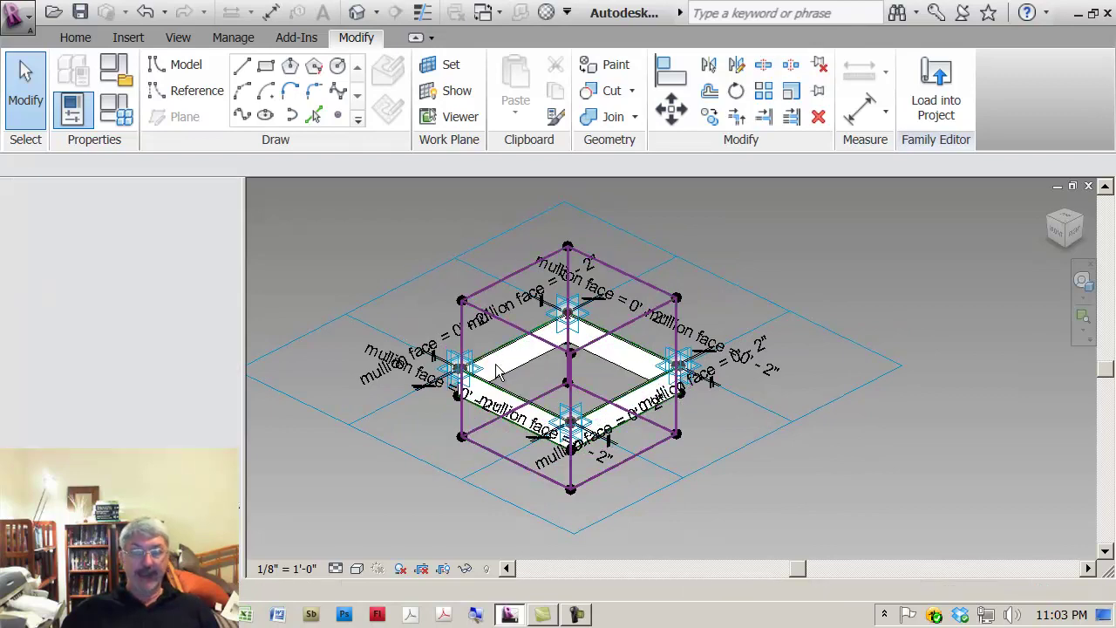
middle_drag(509, 349, 588, 344)
scroll(561, 349, up, 4)
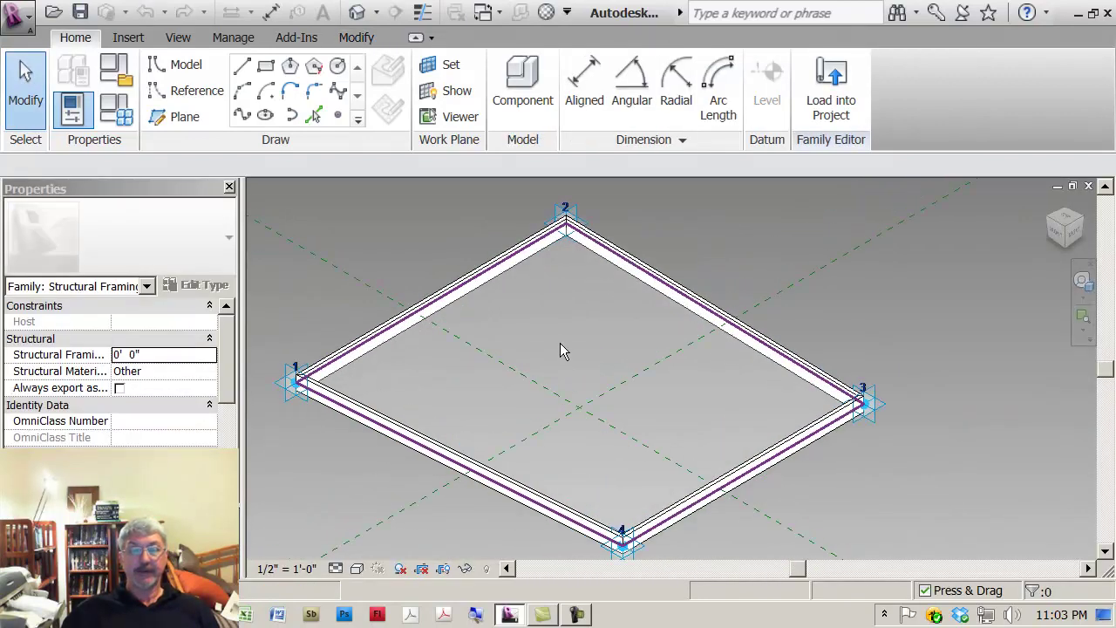
scroll(587, 324, down, 2)
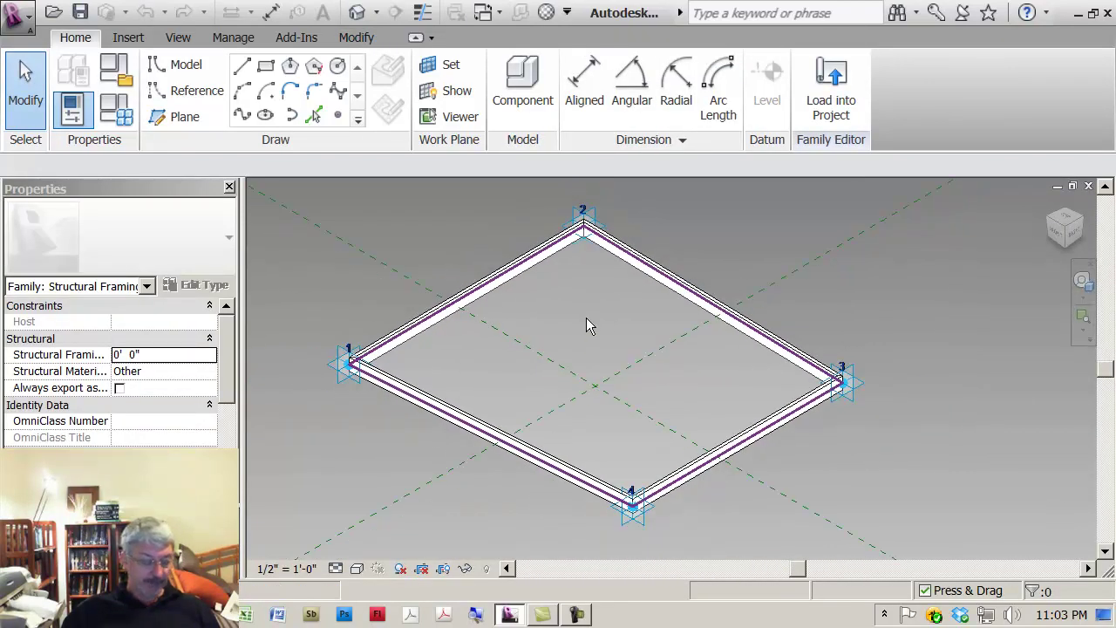
key(ctrl+Tab)
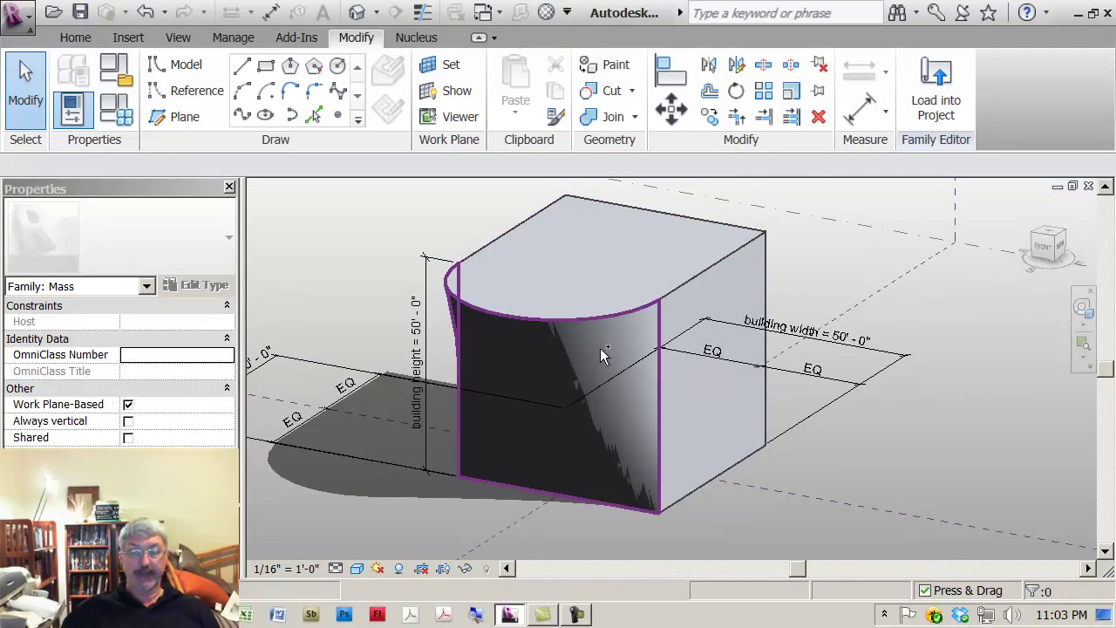
key(ctrl+Tab)
key(ctrl+Tab)
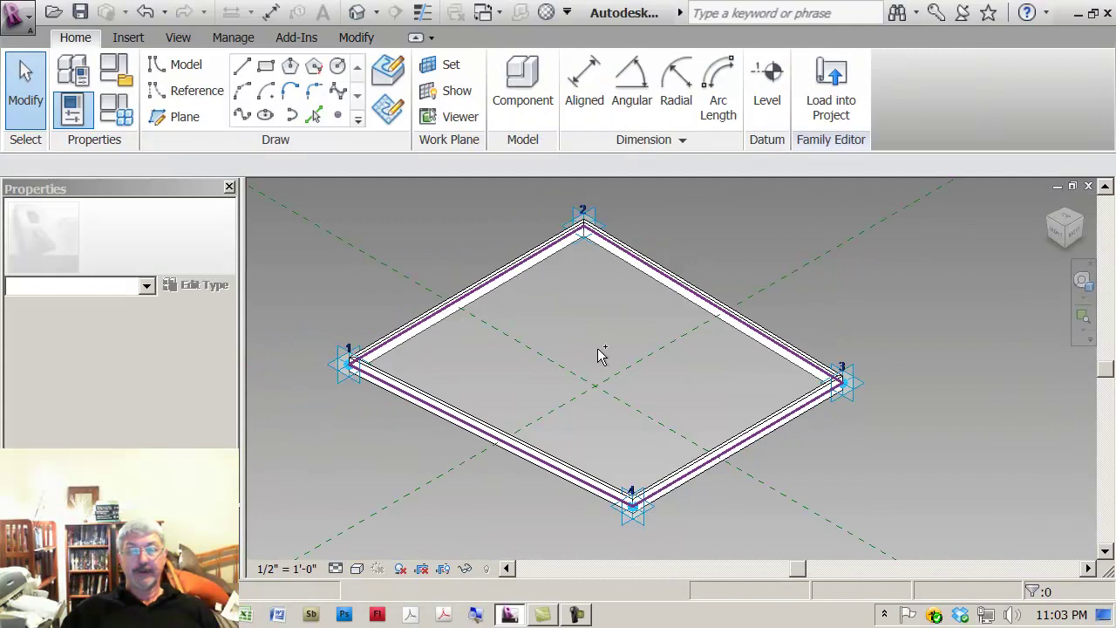
click(824, 117)
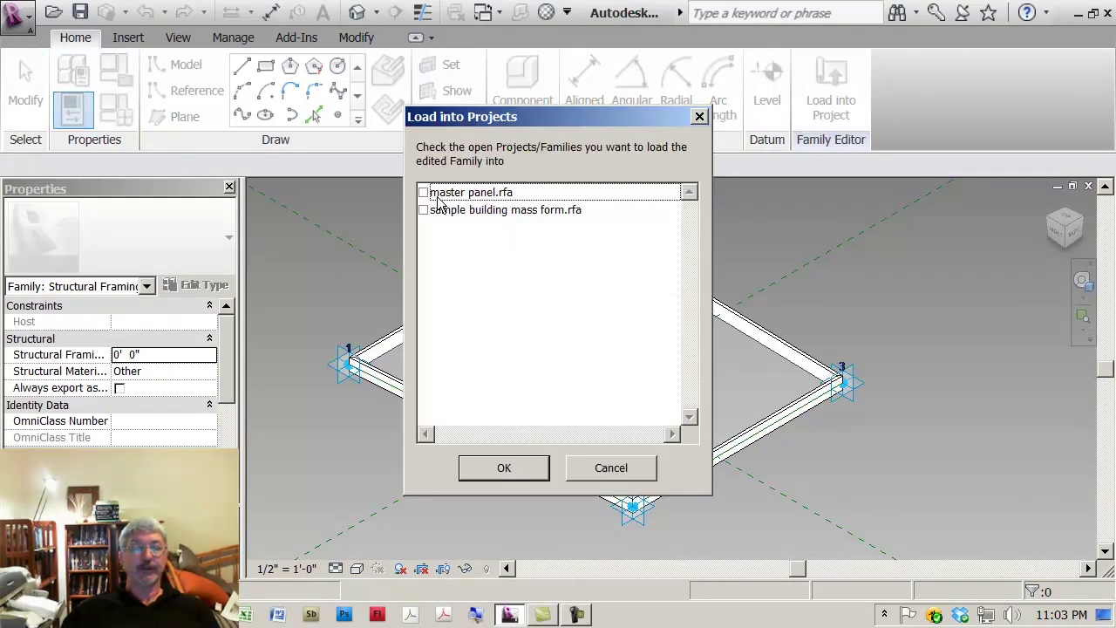
click(424, 193)
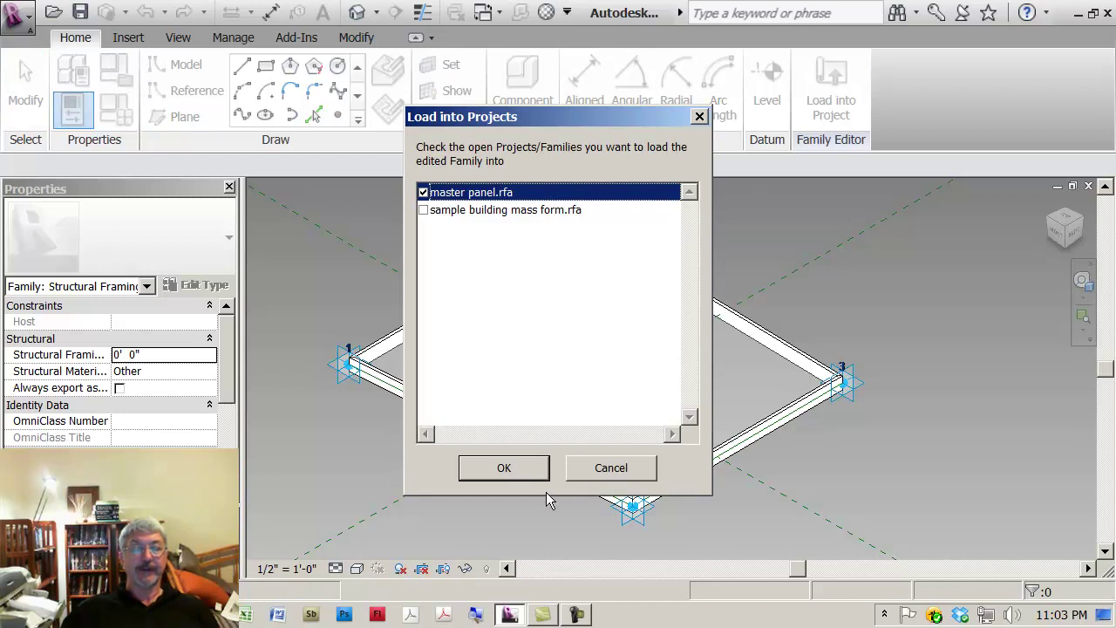
click(501, 468)
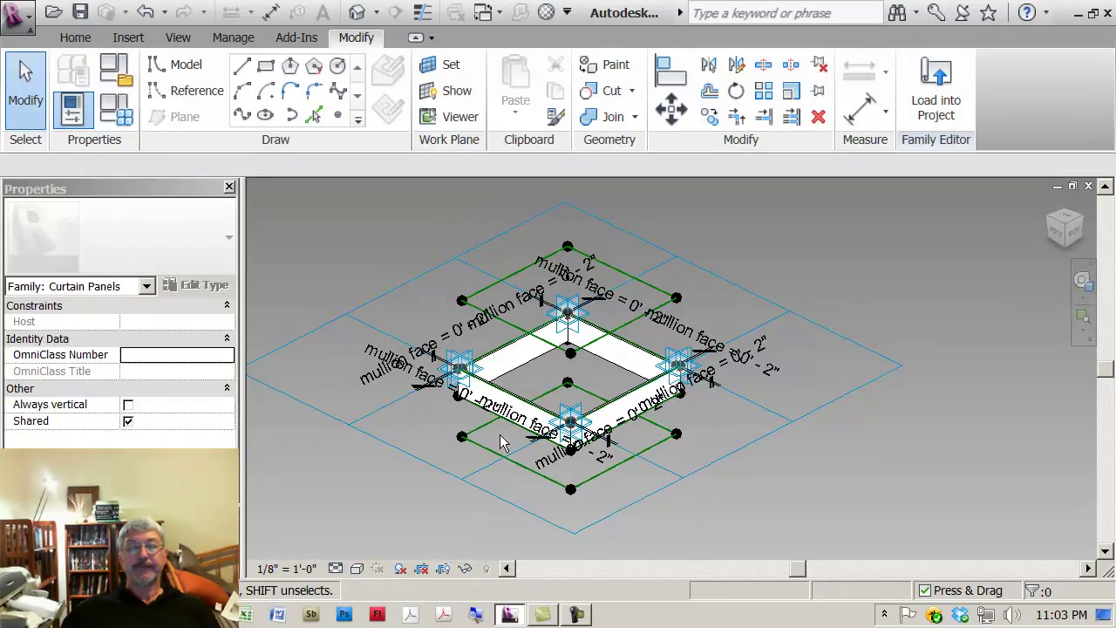
Move the Properties palette away from the Project Browser and expand the Structural Framing families down to the glass panel adaptive component type.
scroll(536, 410, up, 3)
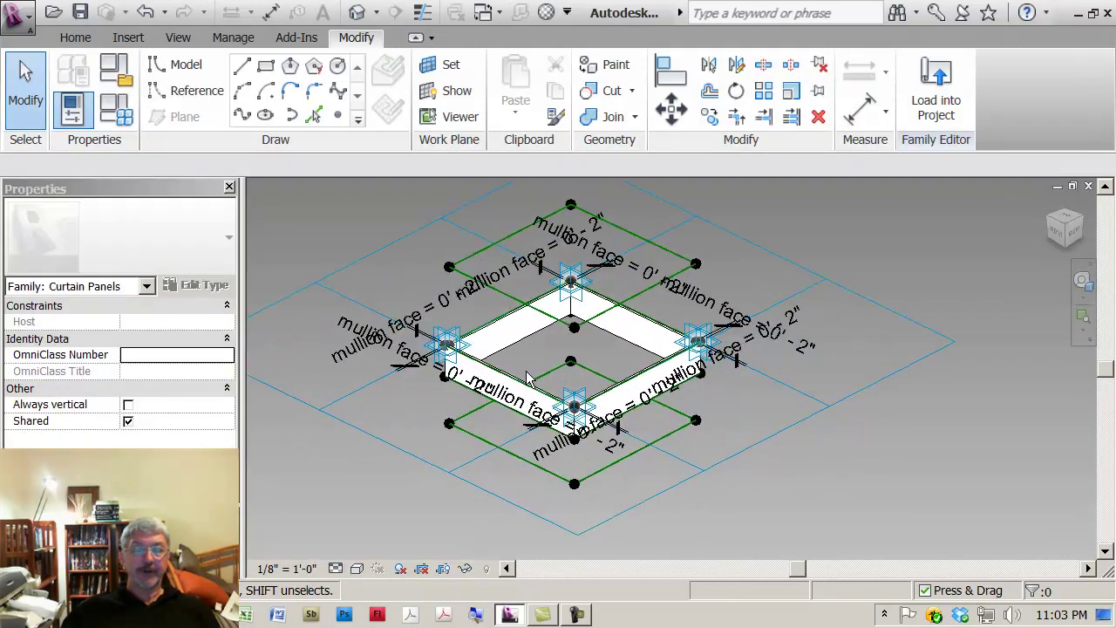
scroll(532, 373, up, 1)
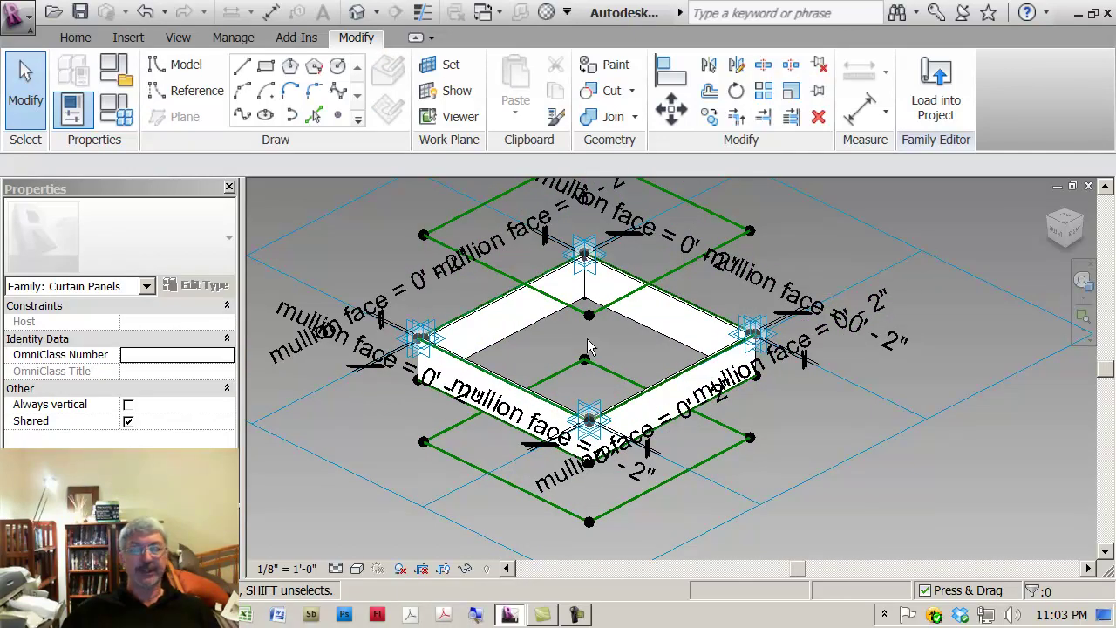
middle_drag(587, 342, 584, 356)
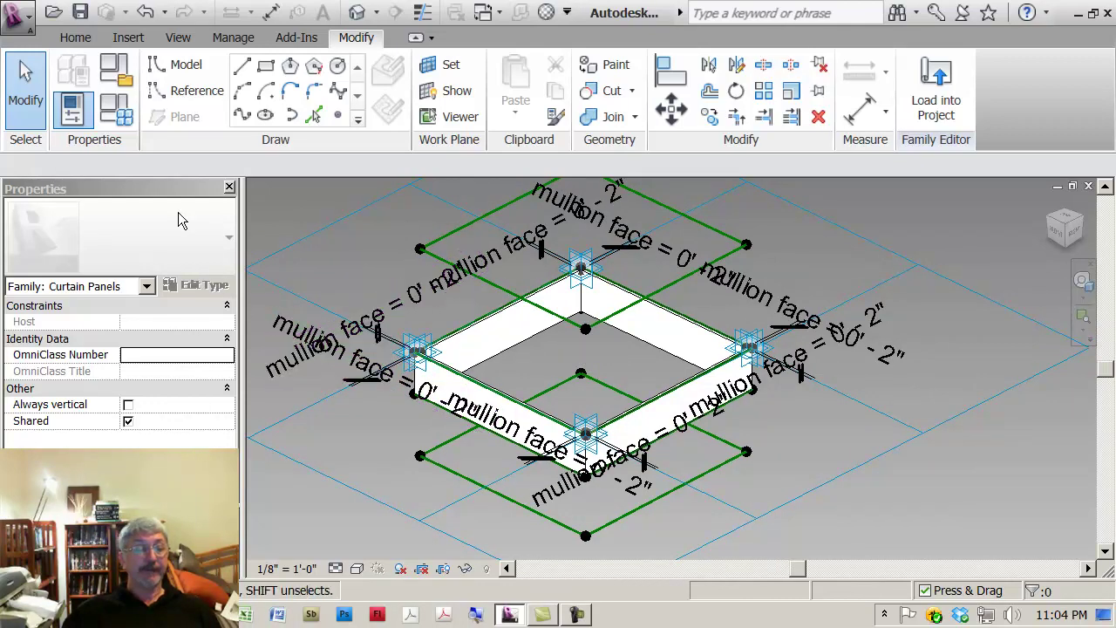
drag(179, 189, 1060, 198)
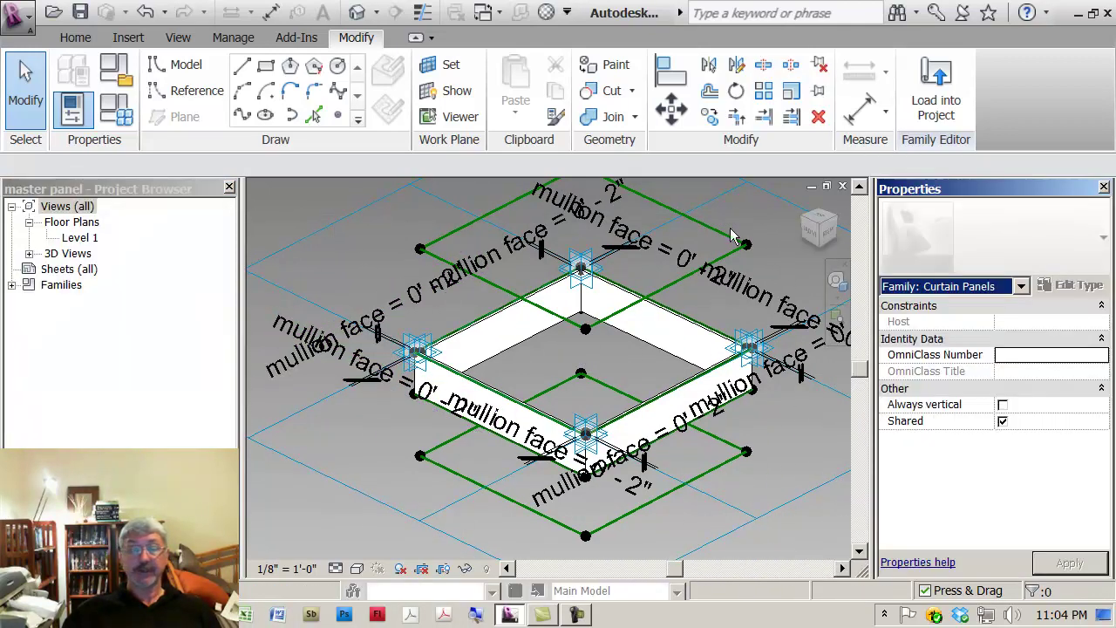
click(12, 286)
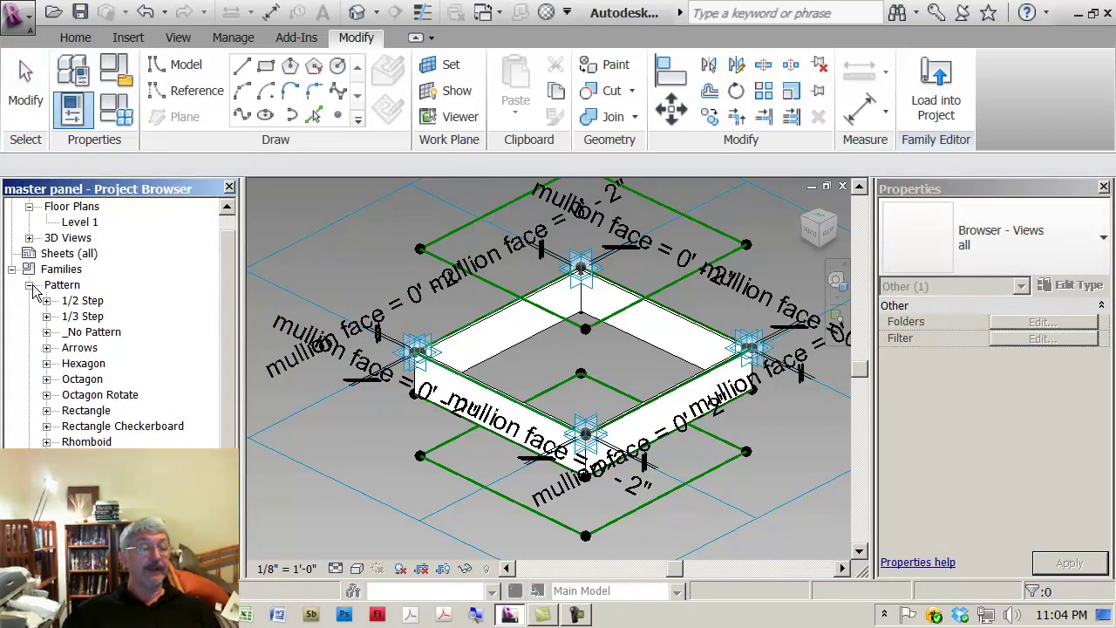
click(30, 285)
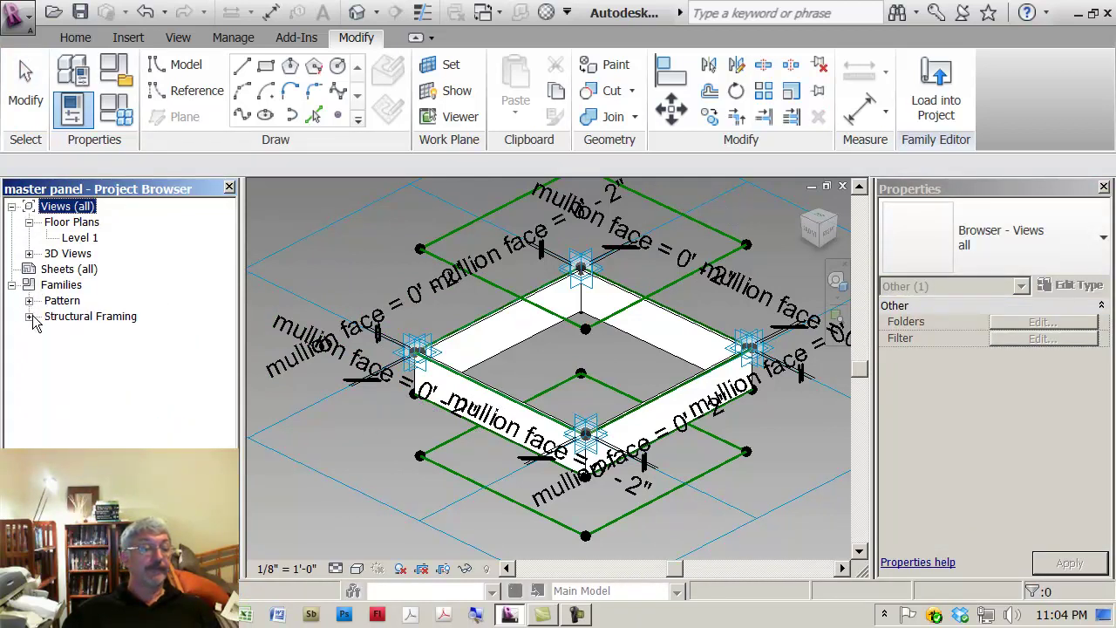
click(28, 316)
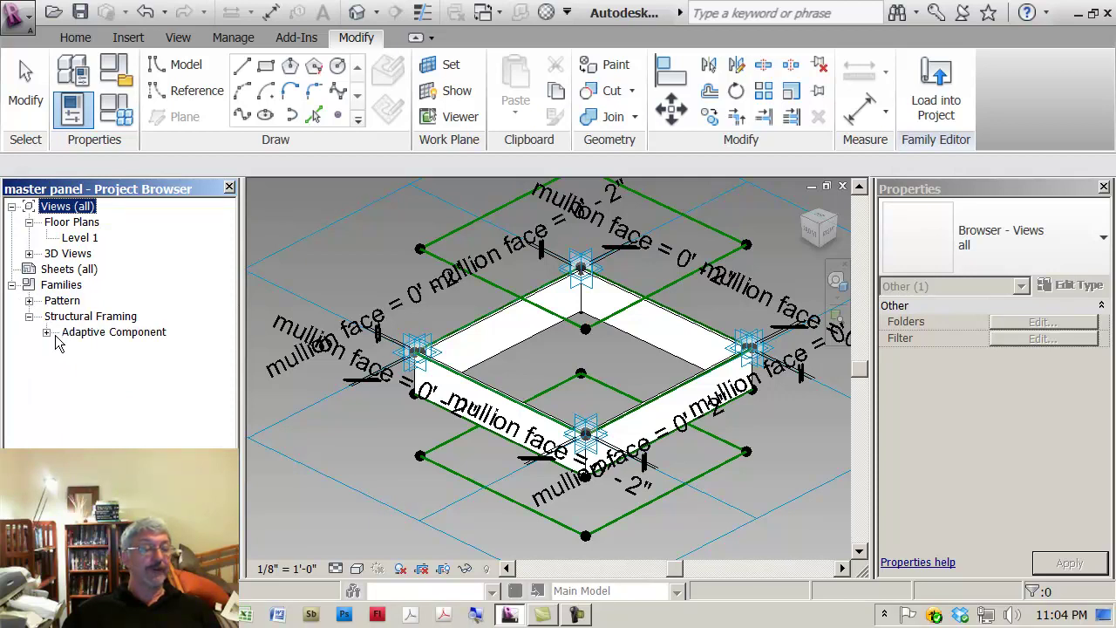
click(46, 332)
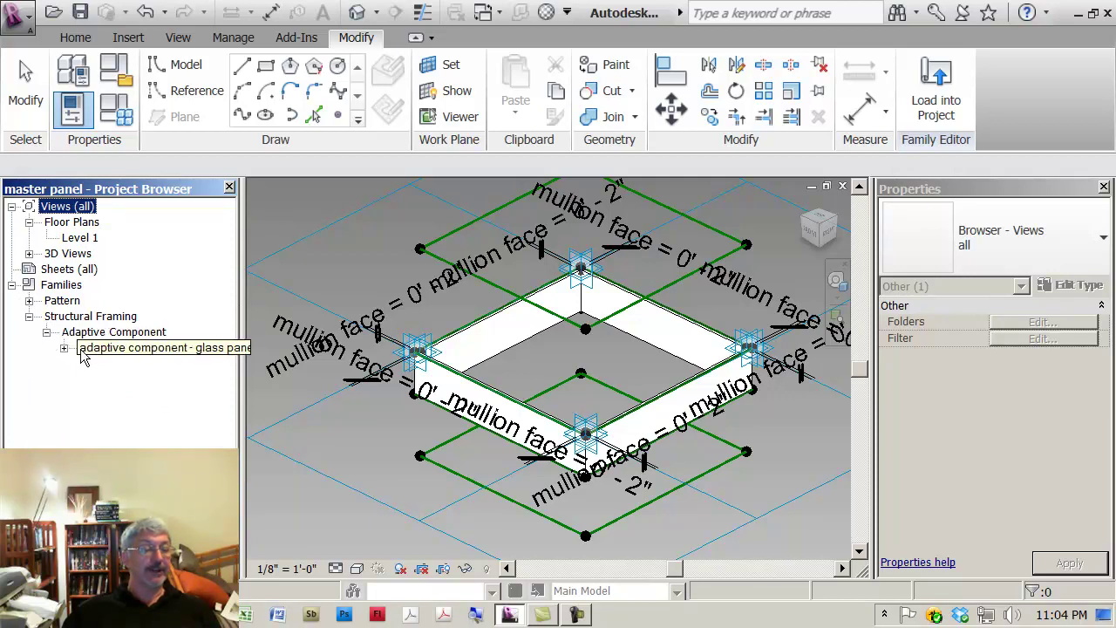
click(64, 348)
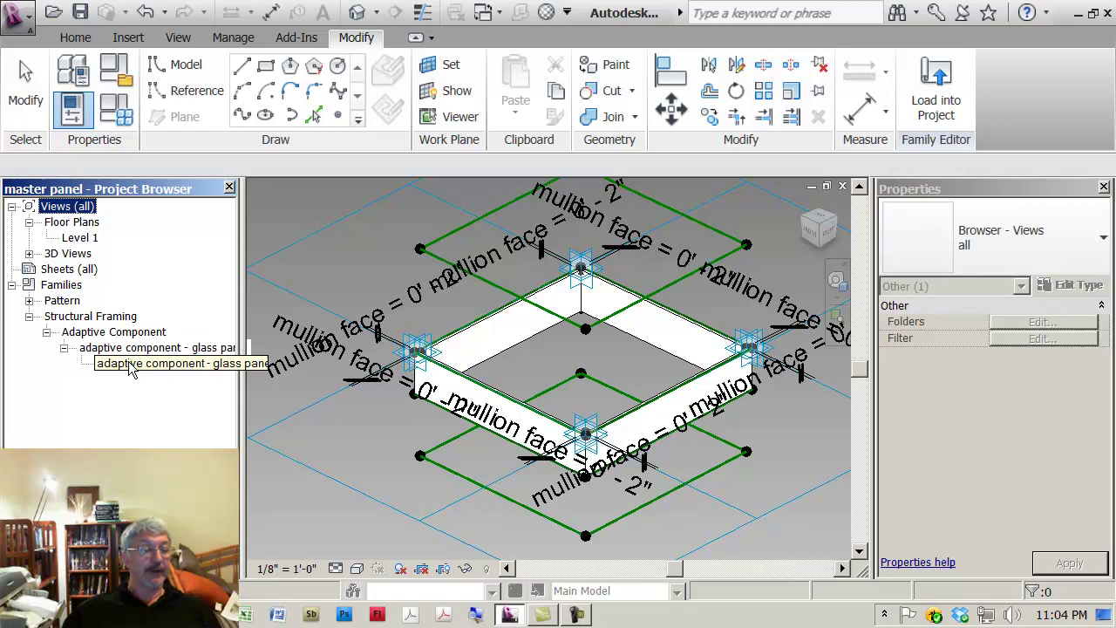
Place the glass panel adaptive component on the four lower corner points of the mullion frame in the master panel.
drag(131, 368, 569, 369)
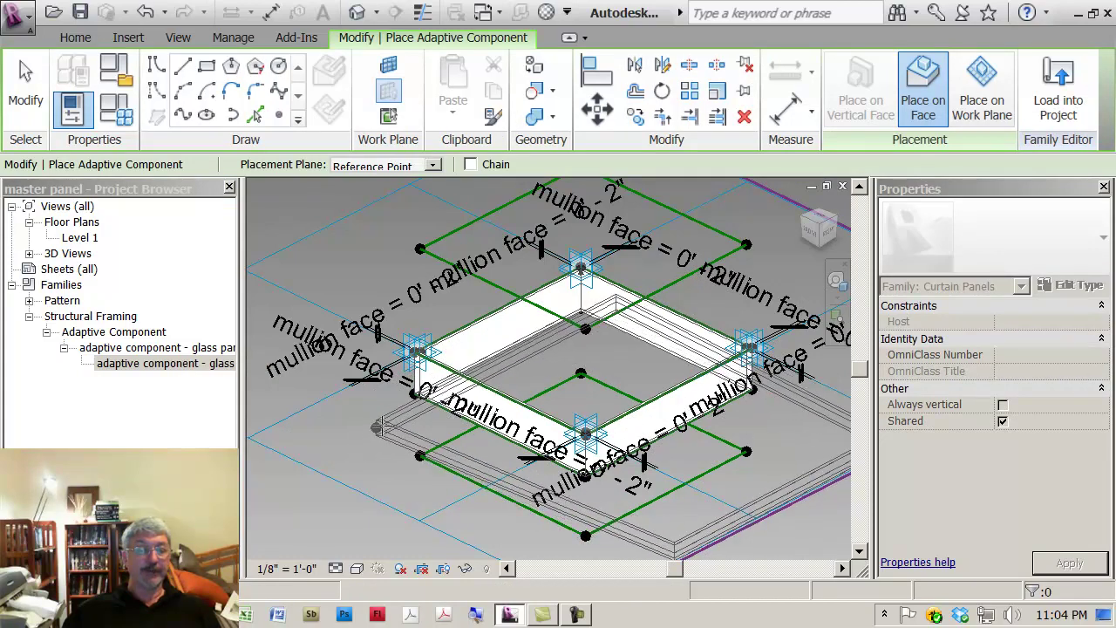
click(415, 393)
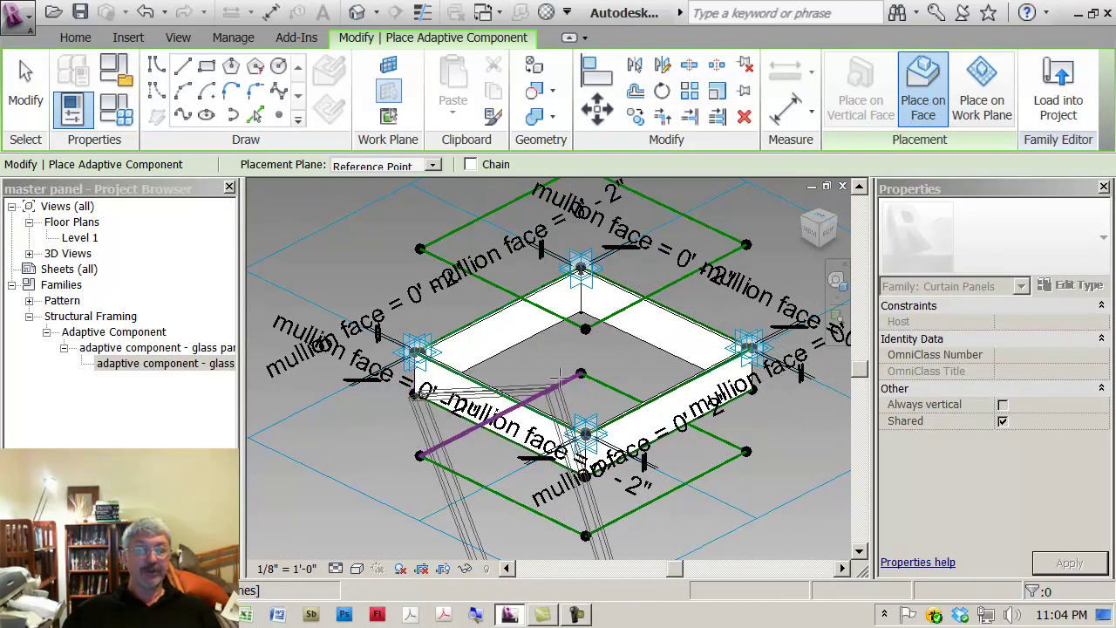
click(583, 312)
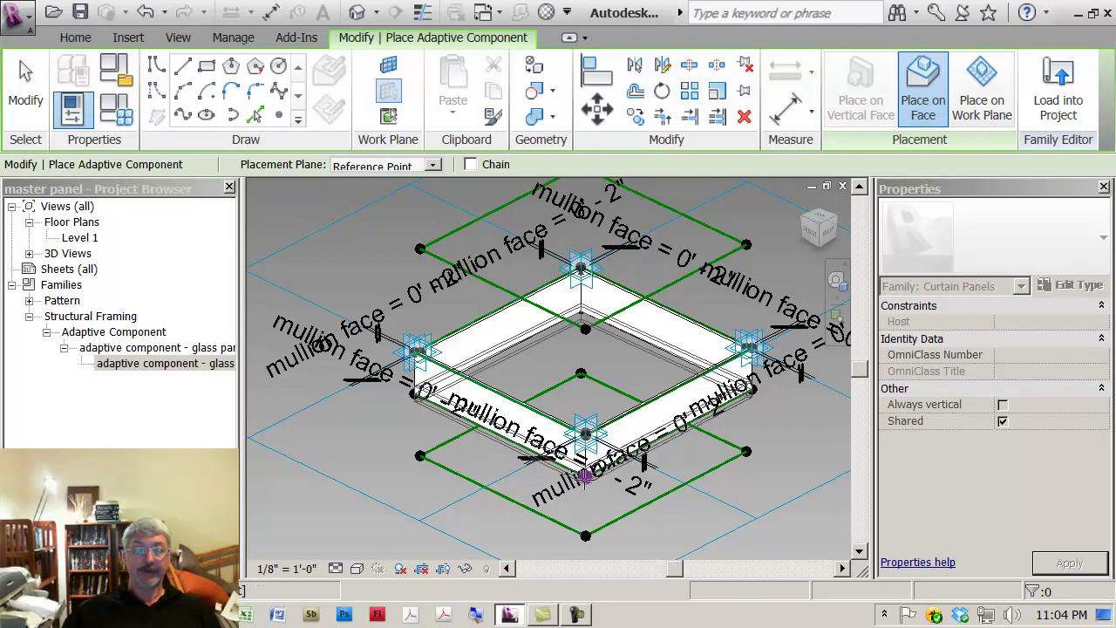
click(585, 475)
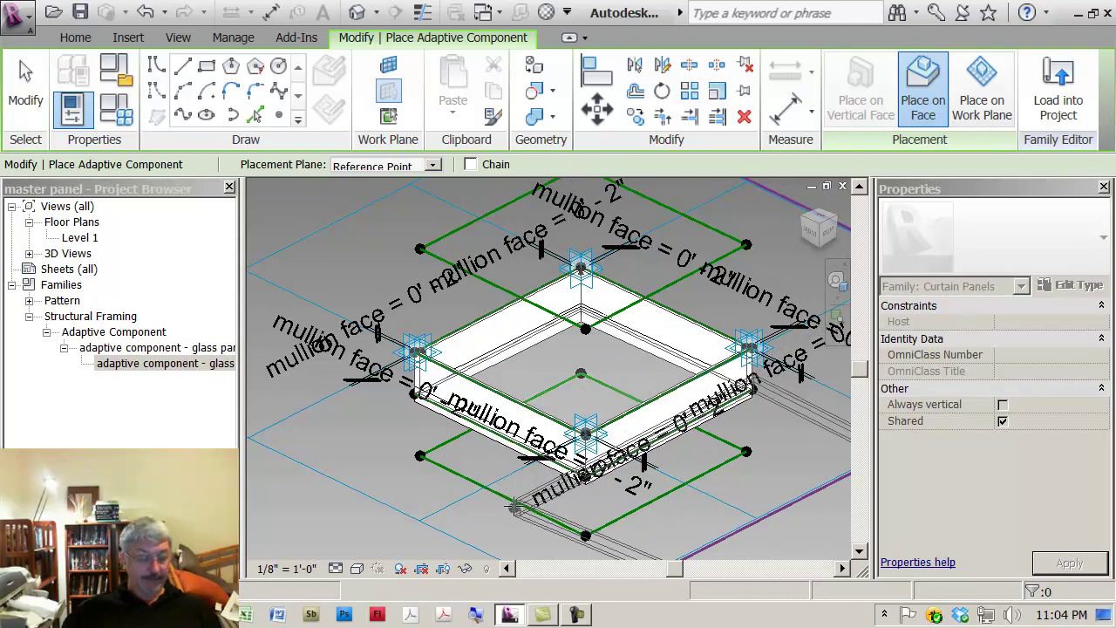
key(Escape)
key(Escape)
Load the master panel family into sample building mass form.rfa.
scroll(537, 359, up, 5)
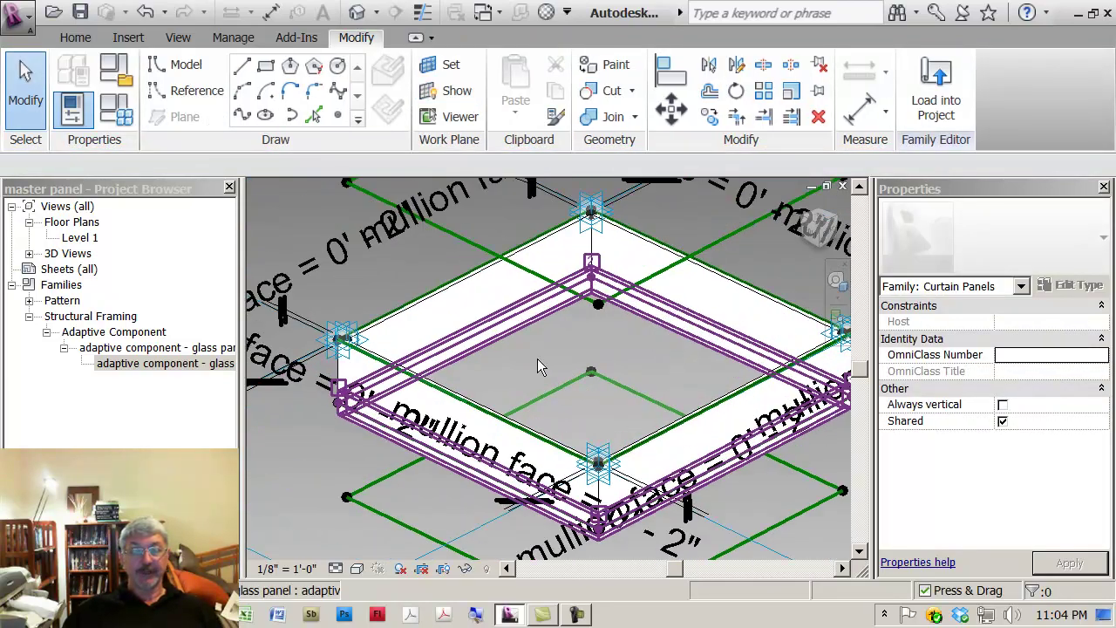
scroll(532, 348, down, 4)
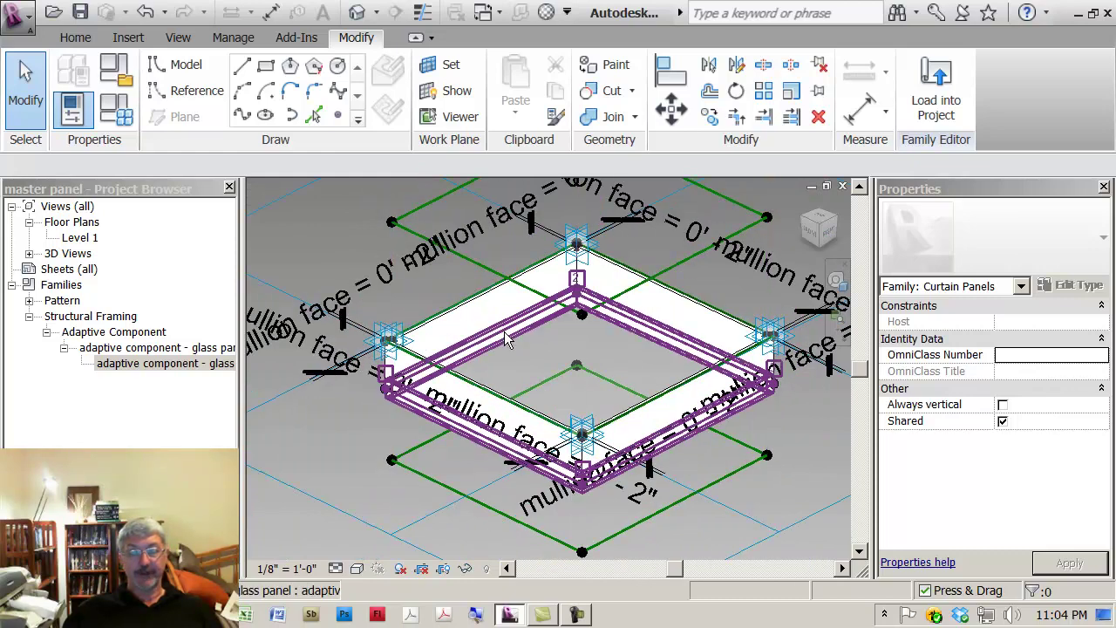
shift+middle_drag(502, 336, 440, 340)
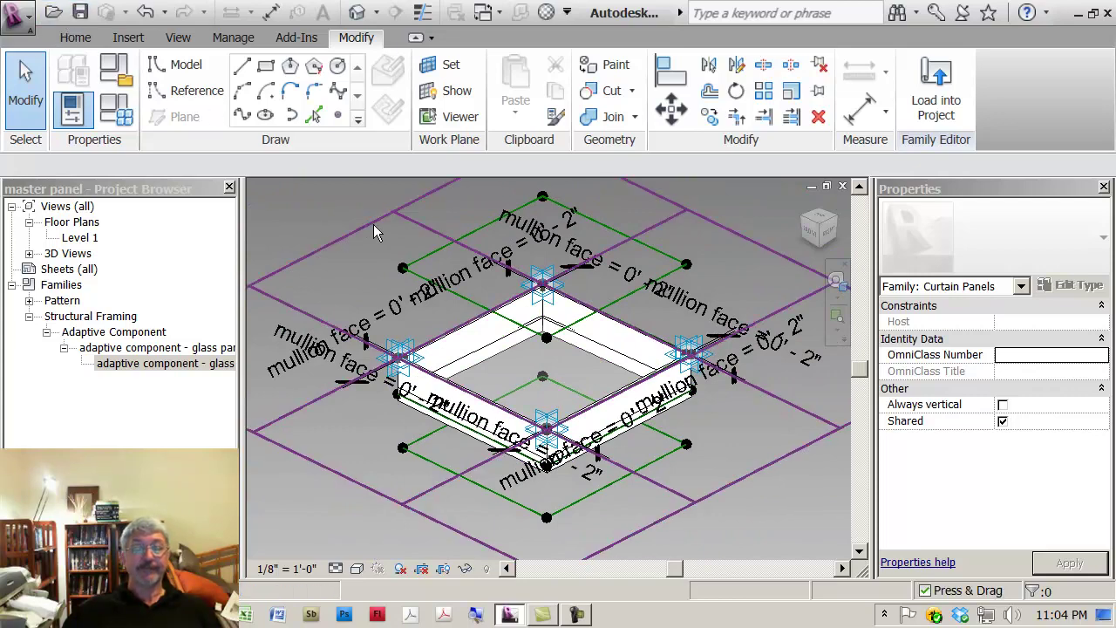
mouse_move(391, 230)
middle_down()
mouse_move(376, 235)
mouse_move(406, 241)
middle_up()
scroll(371, 222, down, 1)
click(935, 104)
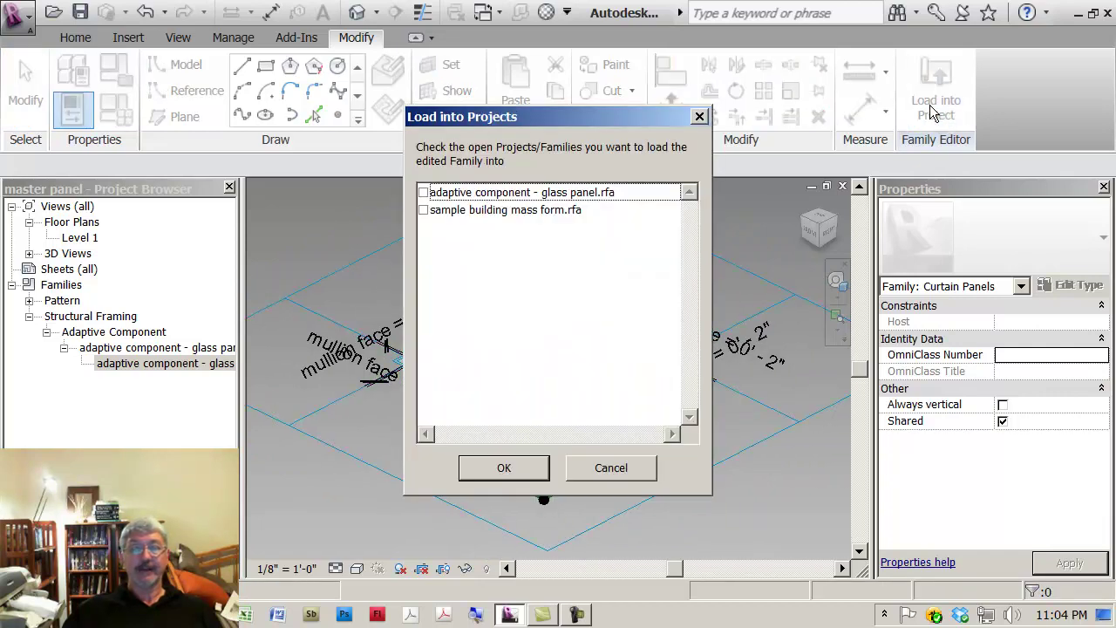
click(424, 211)
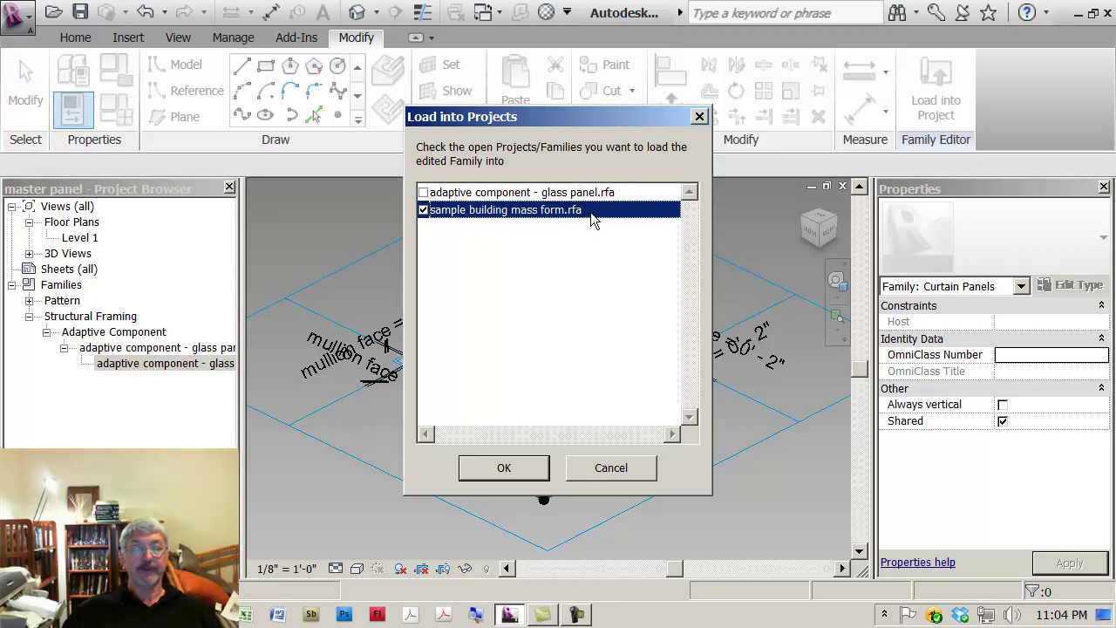
click(505, 469)
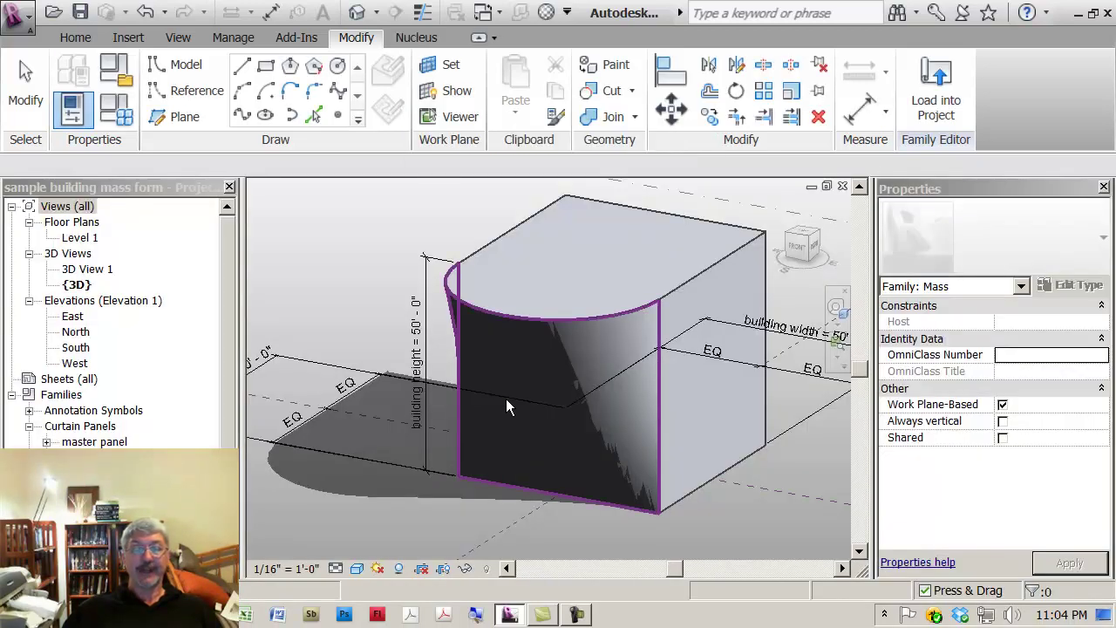
Divide the curved front surface of the building mass form.
click(530, 355)
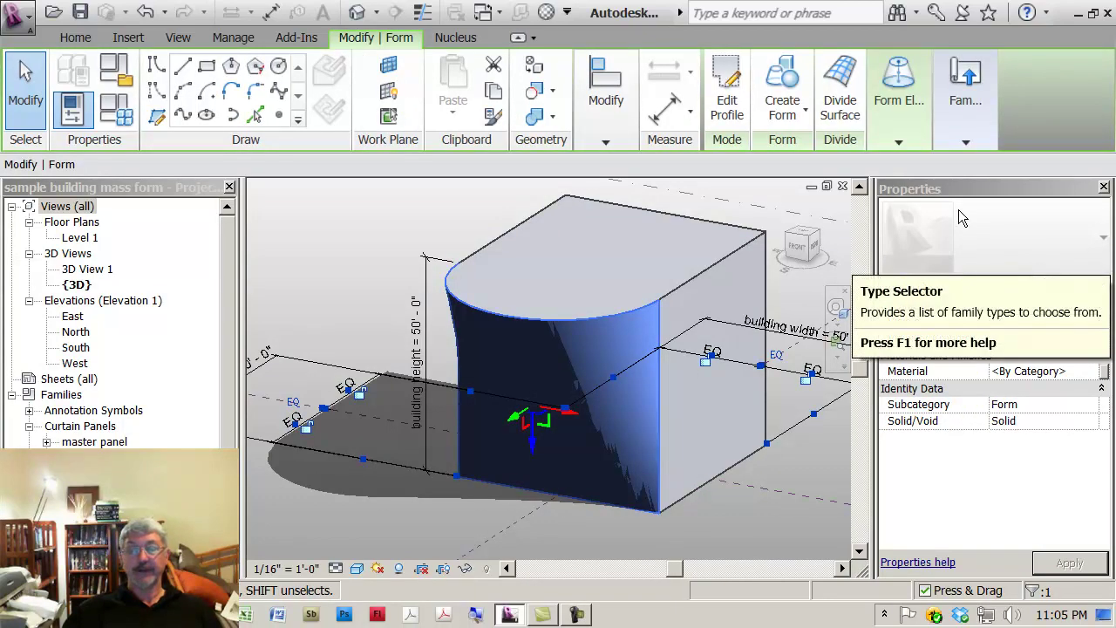
click(898, 92)
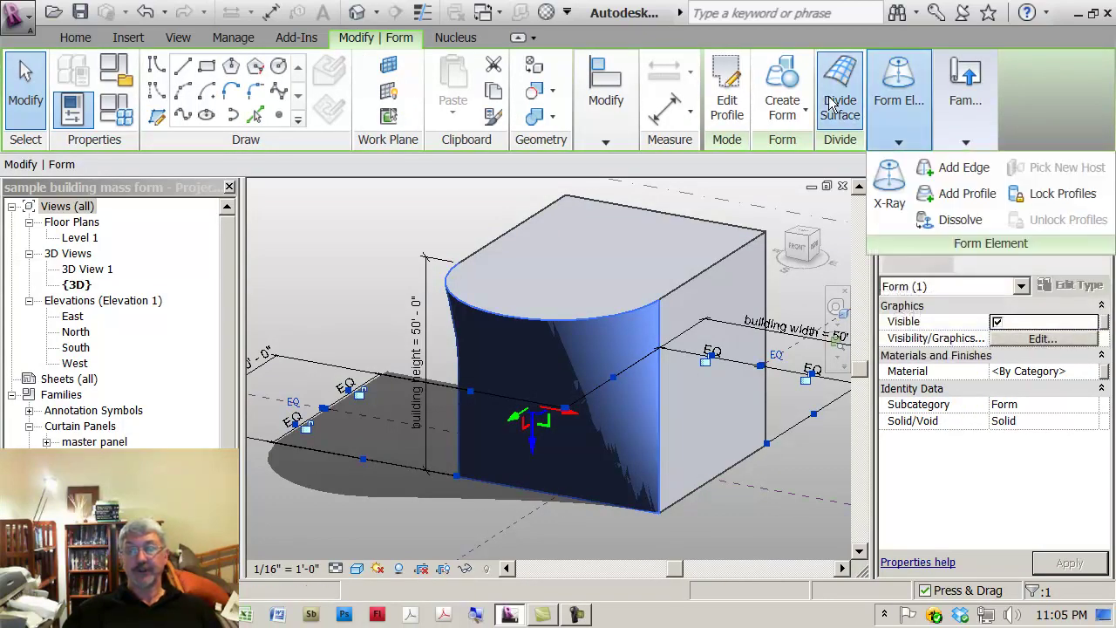
click(831, 104)
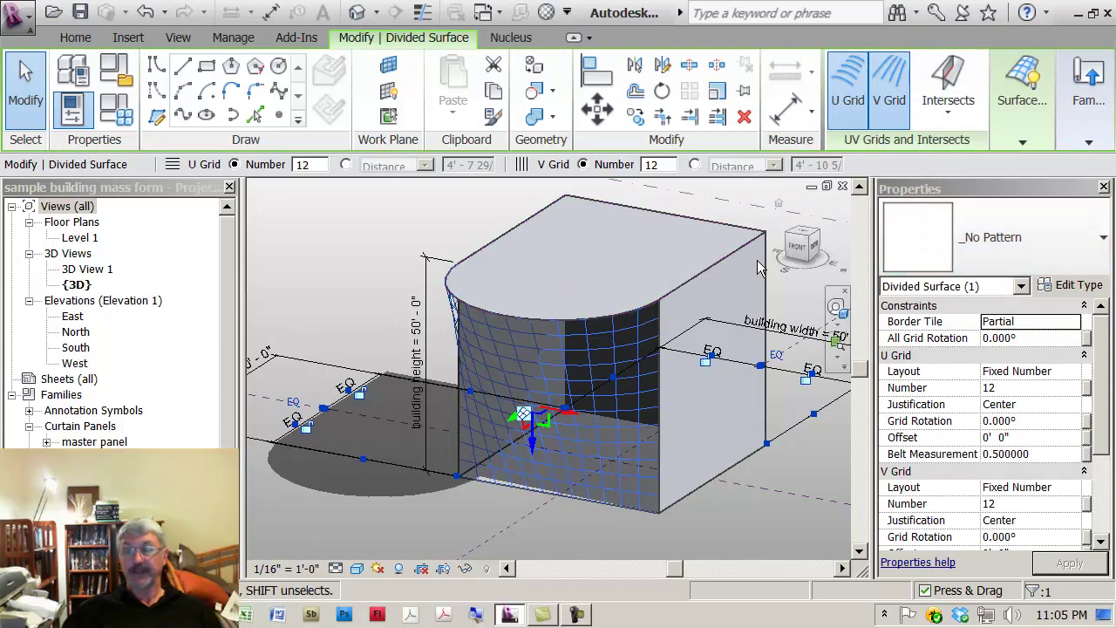
Lay out the divided surface's U grid by distance with a spacing of 5' 0".
click(345, 165)
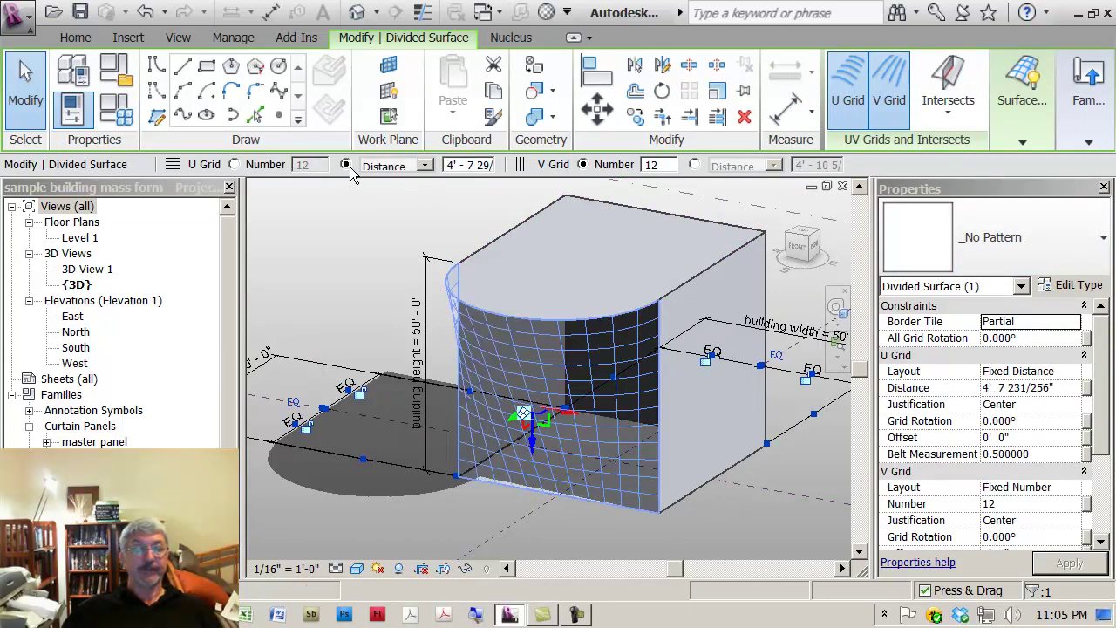
double_click(445, 166)
text(5)
key(Return)
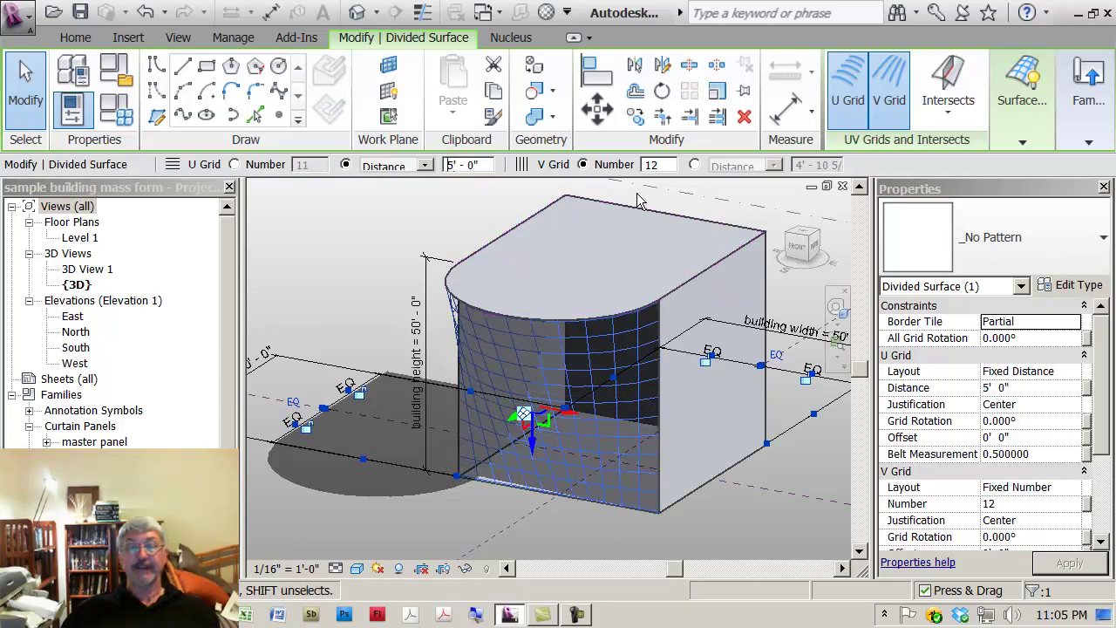
Lay out the divided surface's V grid by distance with a spacing of 5' 0".
click(694, 165)
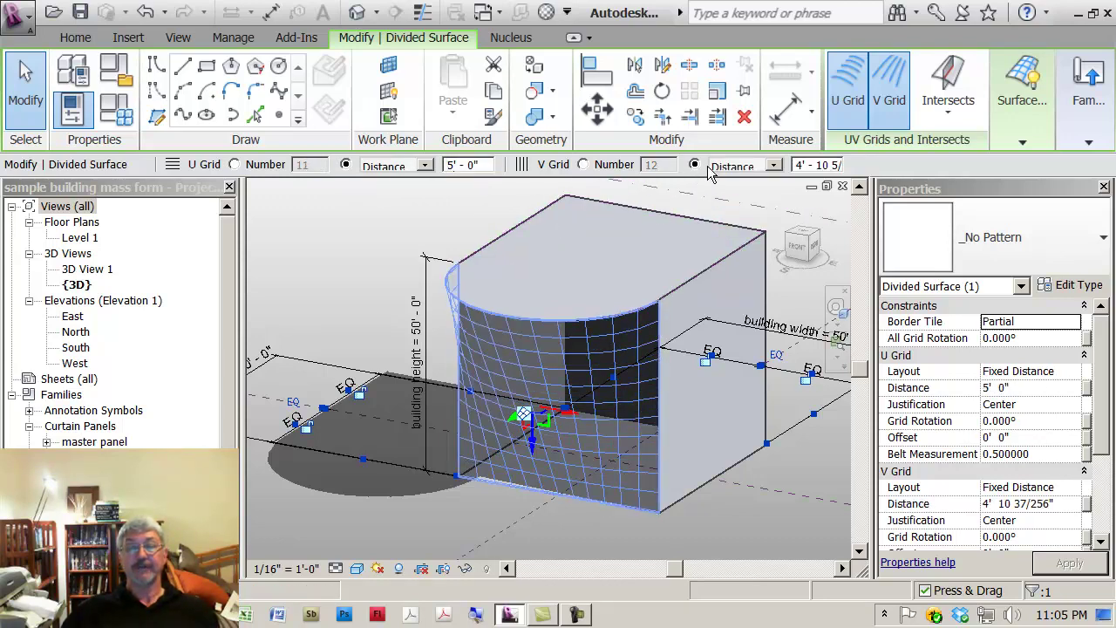
click(732, 166)
click(732, 181)
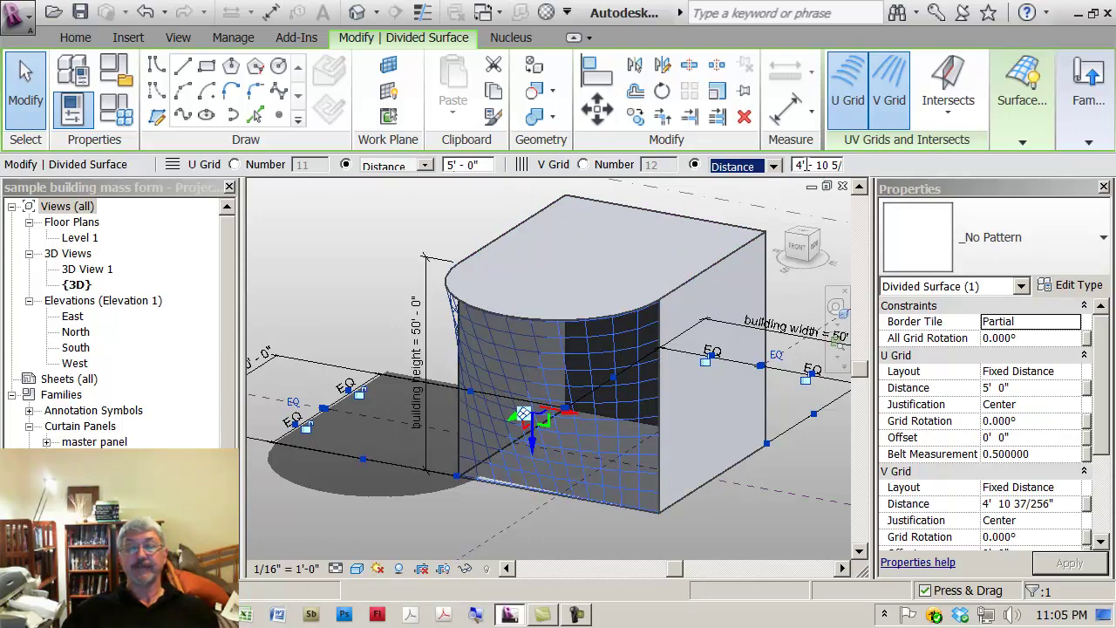
double_click(807, 164)
text(5)
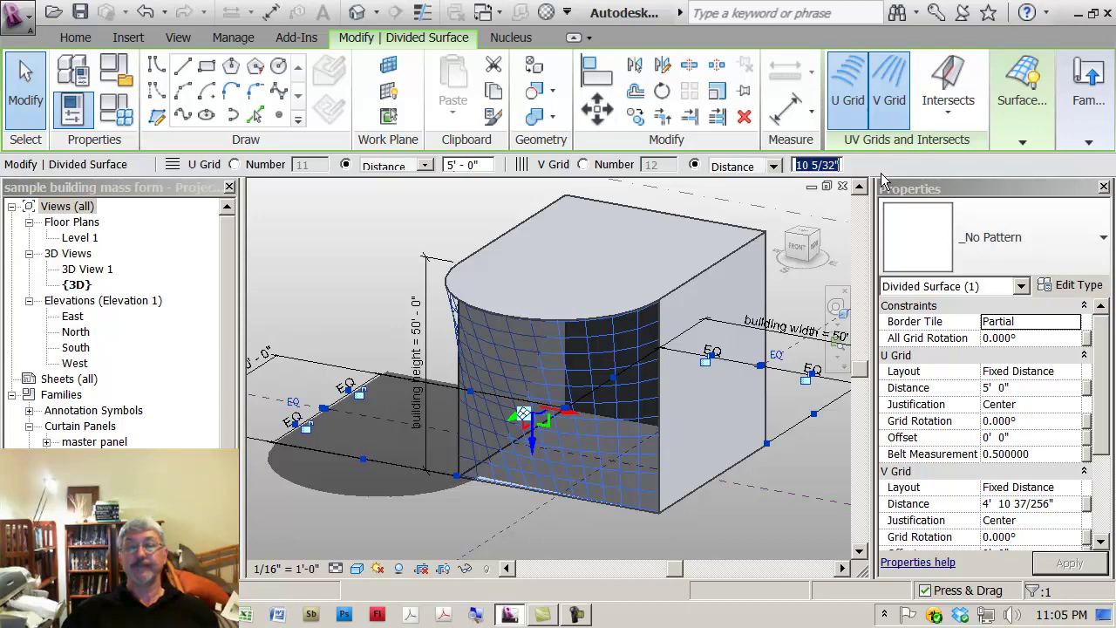
key(Return)
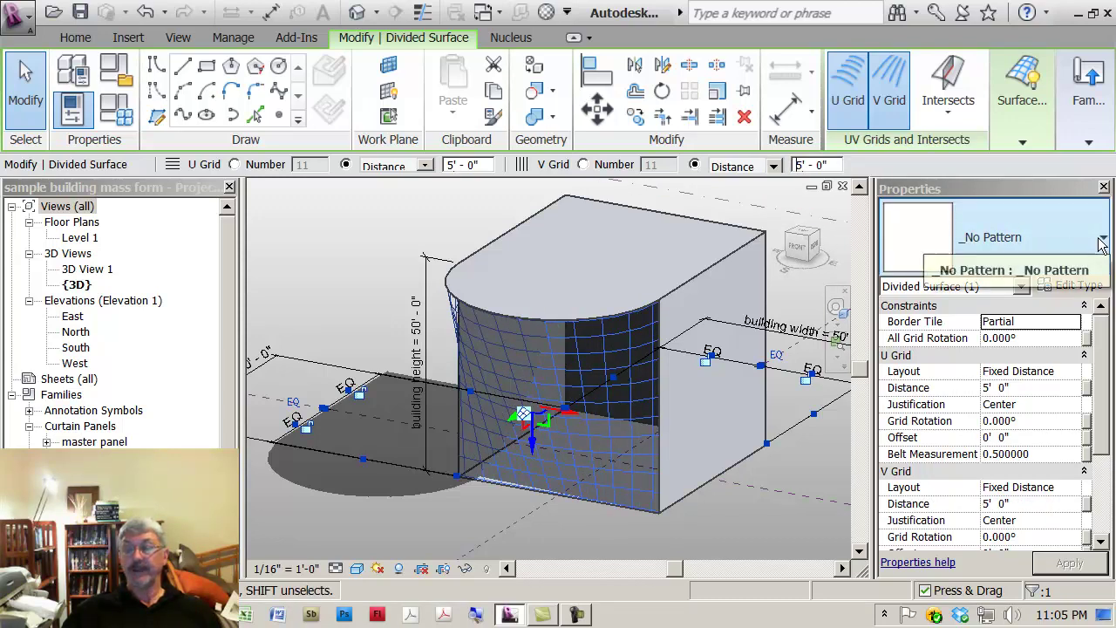
Apply the Rectangle master panel type to the divided curved surface.
click(1102, 242)
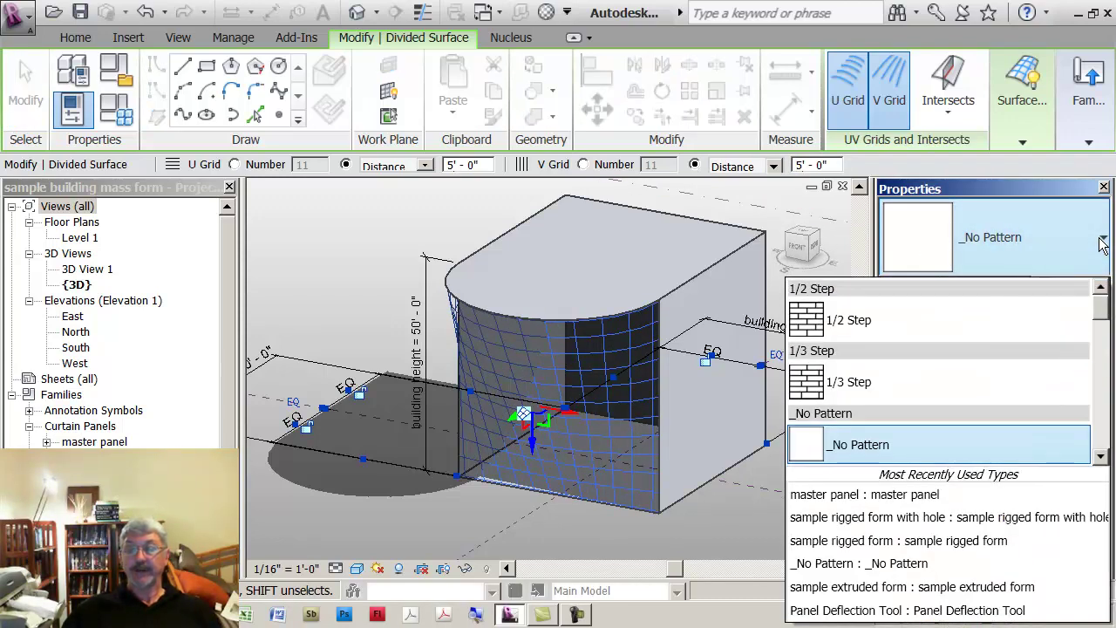
drag(1107, 319, 1104, 375)
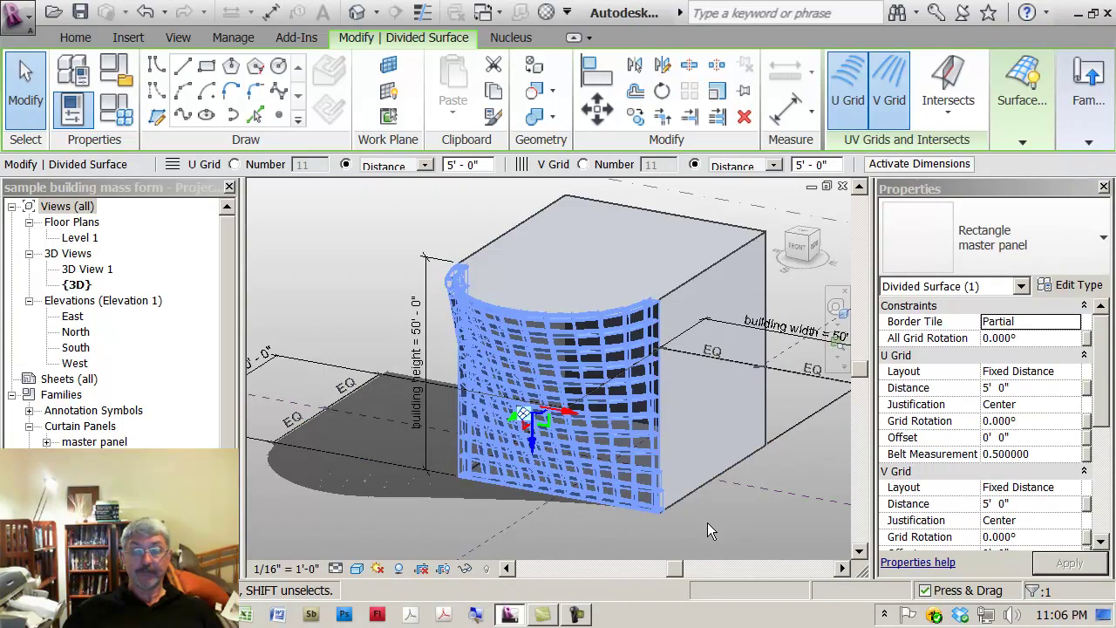
click(707, 523)
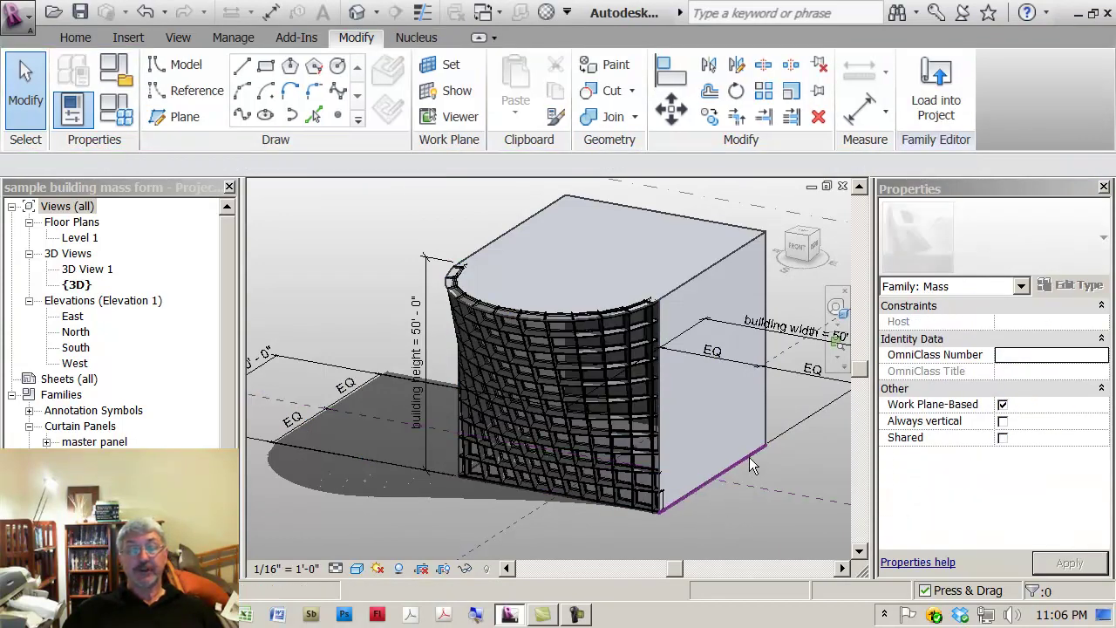
Set the Border Tile of the panelized curved surface to Empty.
scroll(644, 418, up, 1)
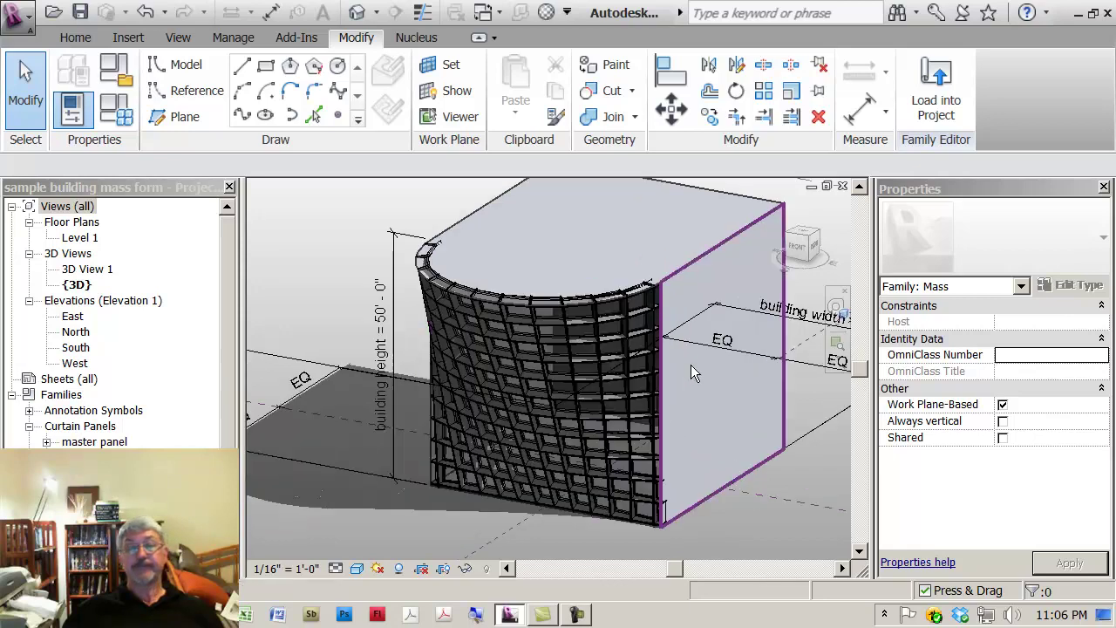
middle_drag(682, 392, 627, 422)
scroll(605, 323, up, 3)
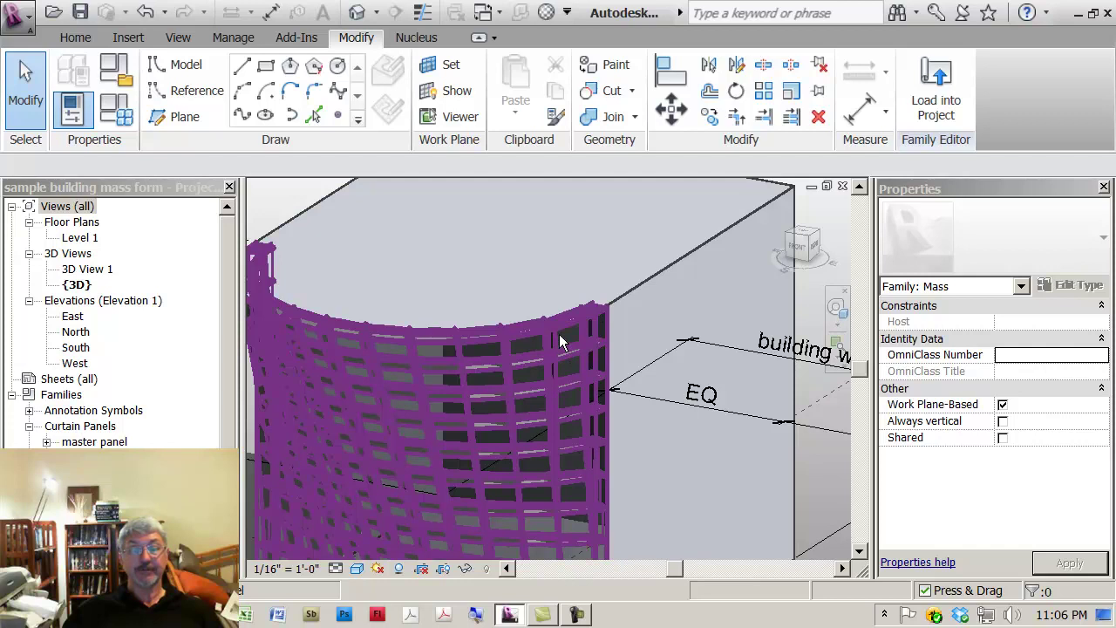
shift+middle_drag(560, 342, 585, 335)
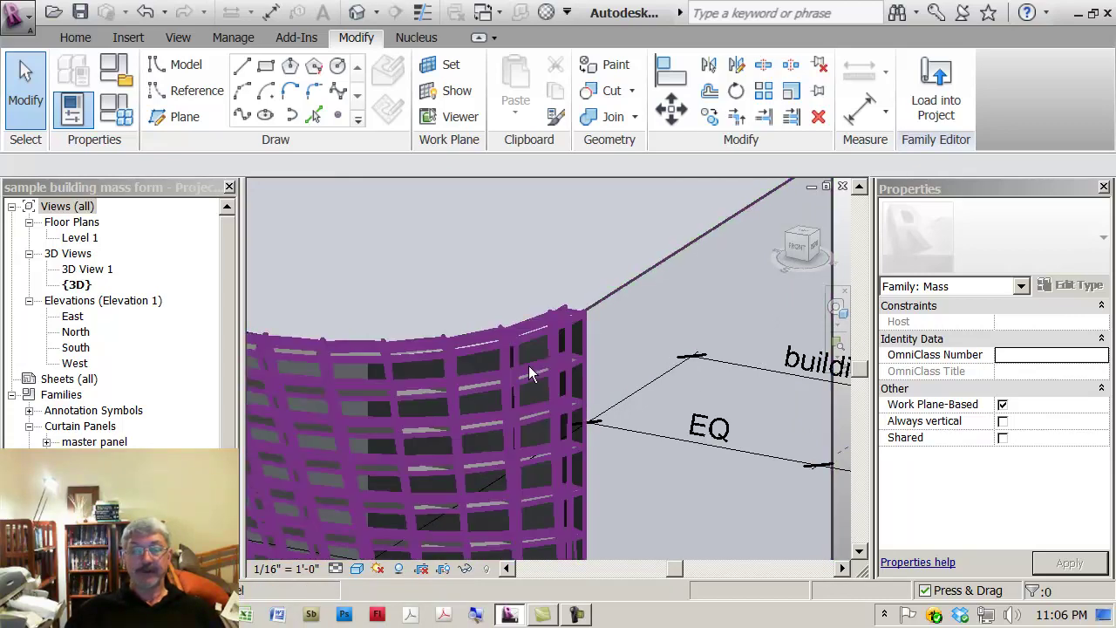
click(511, 384)
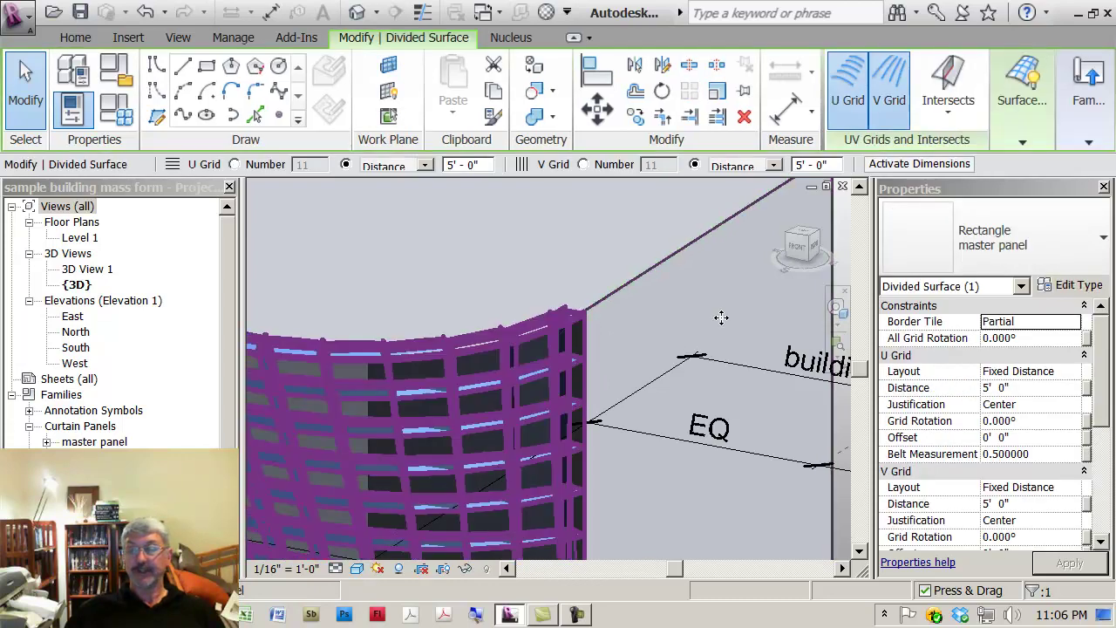
click(1074, 322)
click(1073, 321)
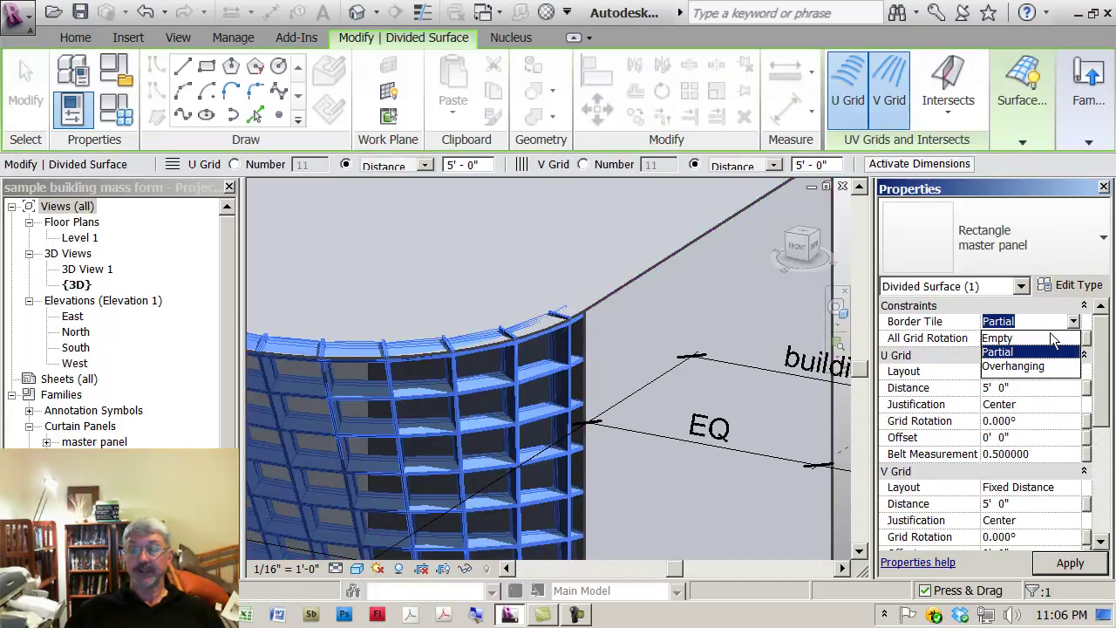
click(996, 338)
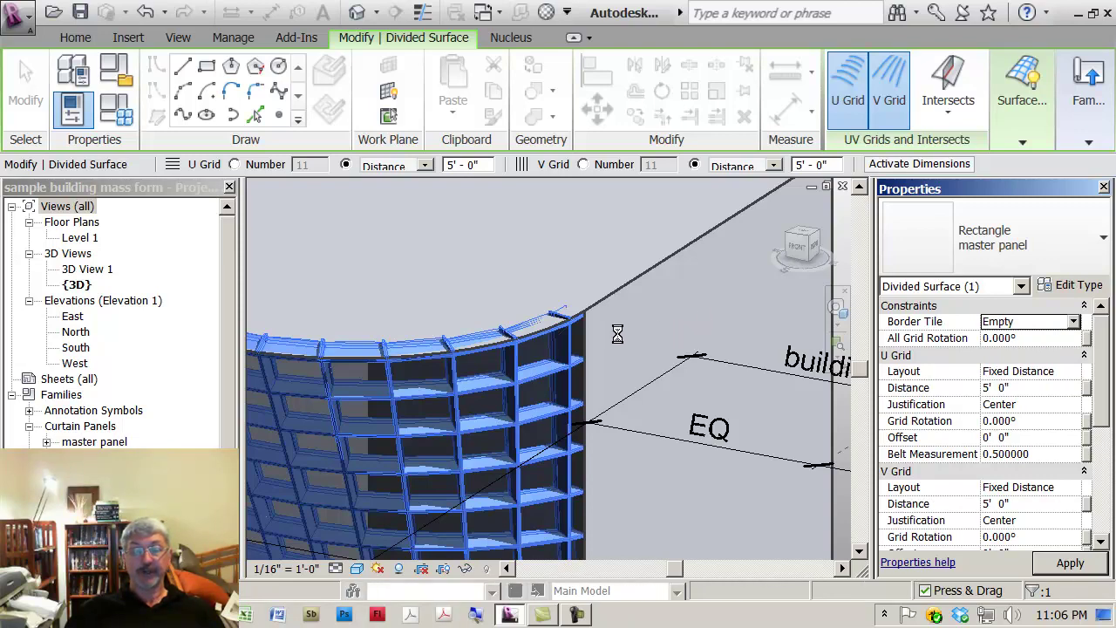
Examine how the panels meet the upper edge and the lower front corner of the mass.
scroll(622, 342, down, 3)
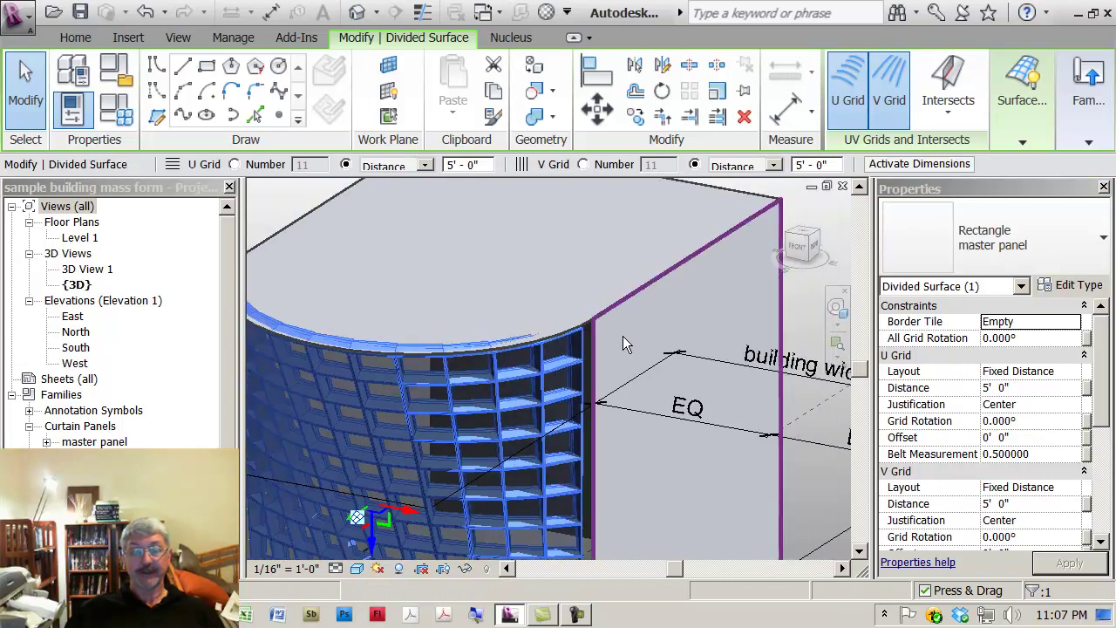
middle_drag(623, 336, 679, 346)
middle_drag(657, 473, 568, 463)
middle_drag(642, 463, 672, 439)
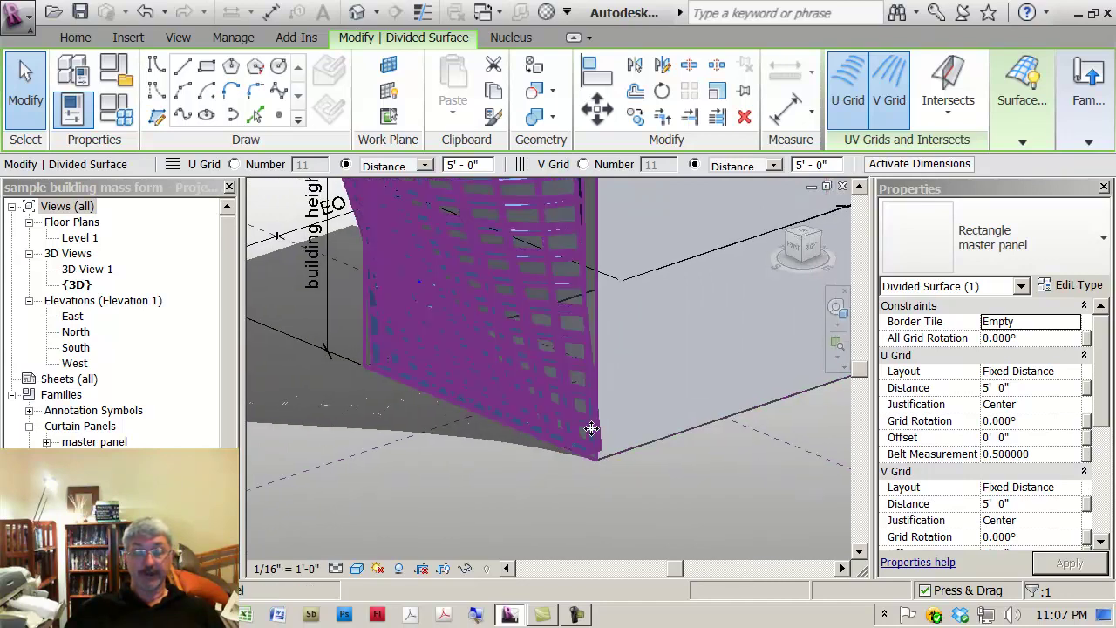
scroll(607, 426, up, 6)
shift+middle_drag(654, 486, 680, 452)
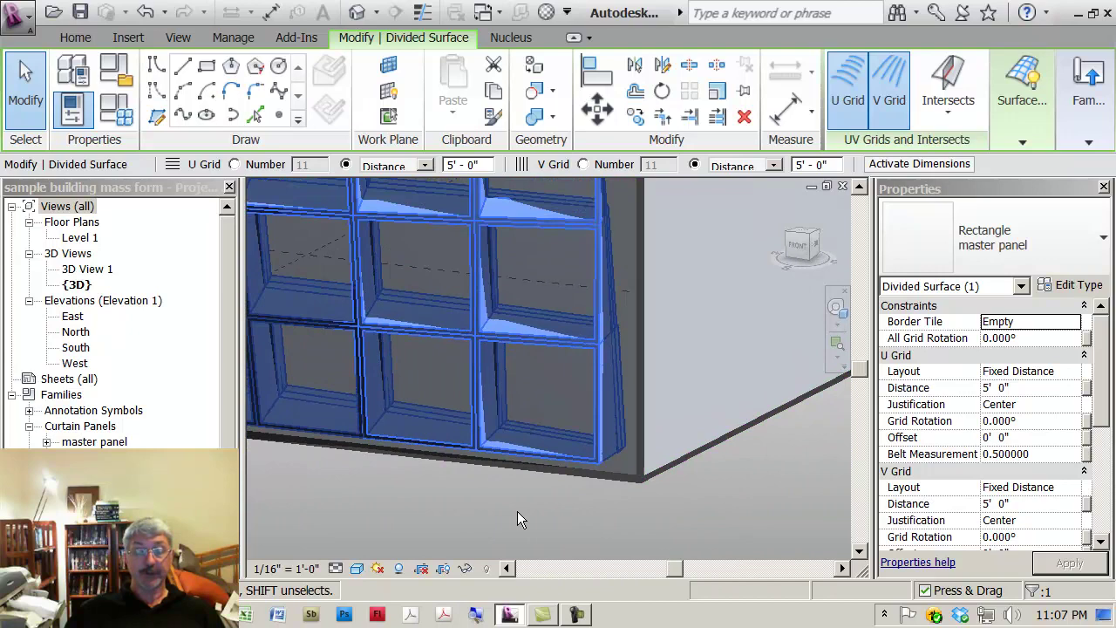
shift+middle_drag(518, 511, 521, 518)
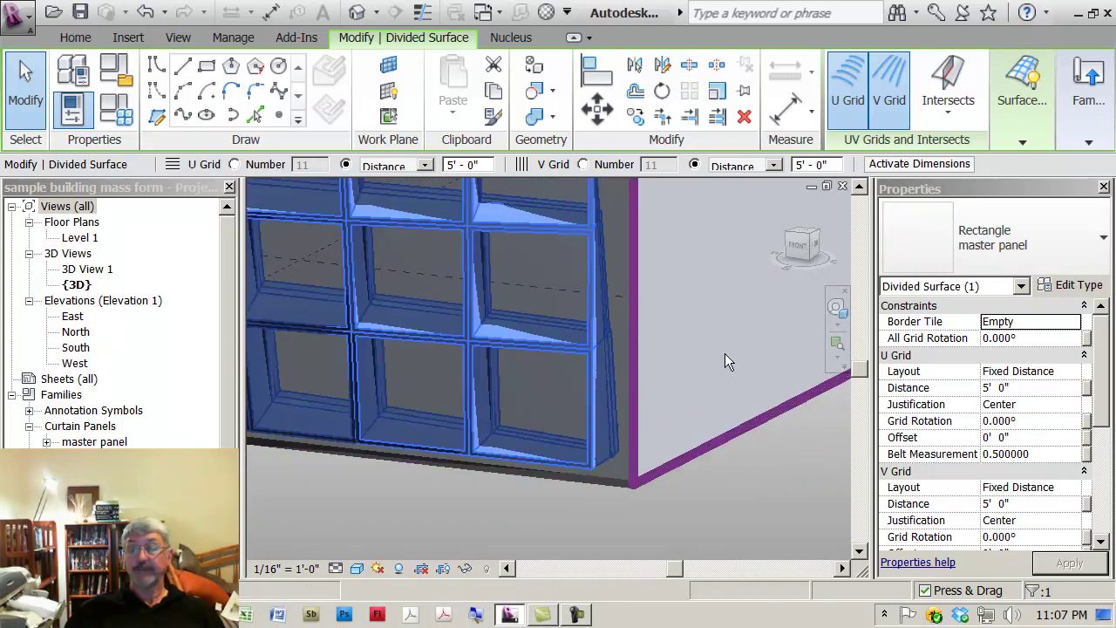
Hide the panel components on the divided surface and show its pattern and surface grid instead.
click(1024, 141)
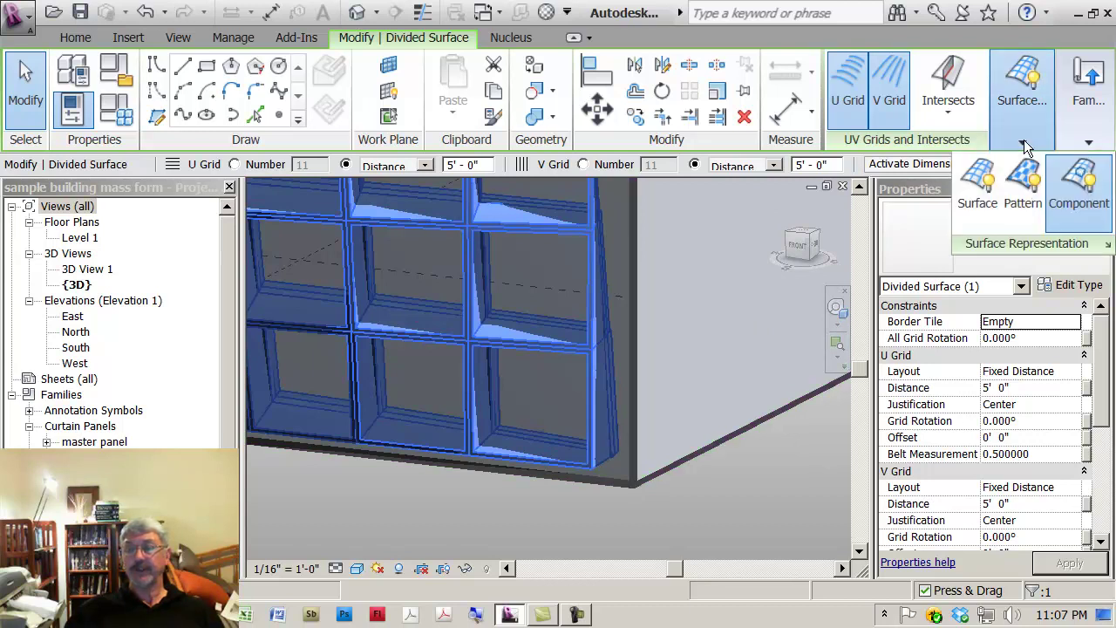
click(1090, 142)
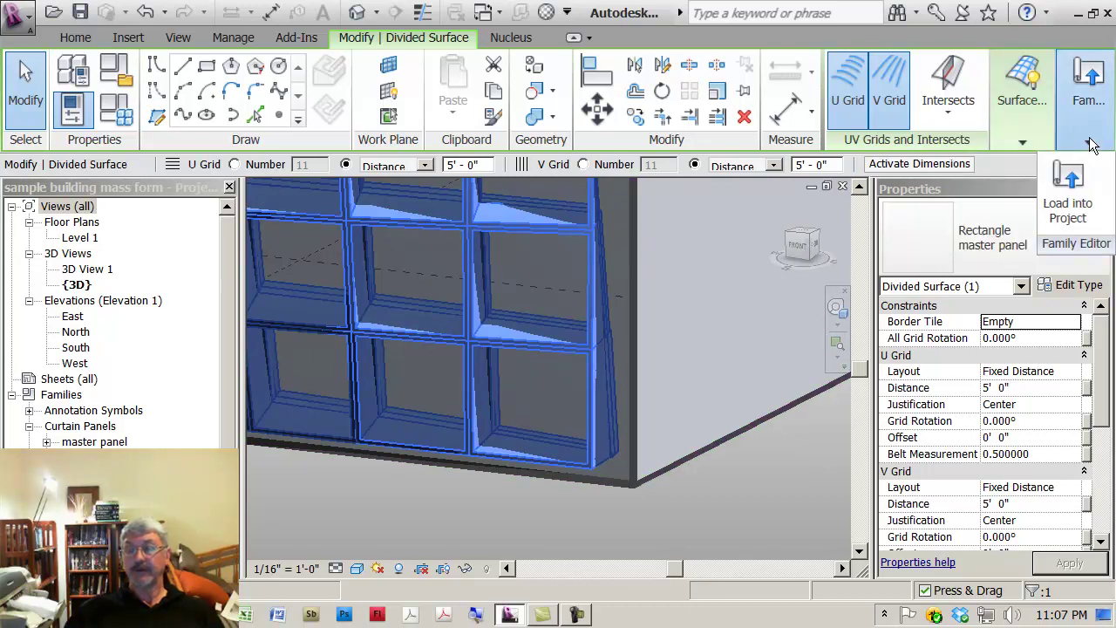
click(1029, 148)
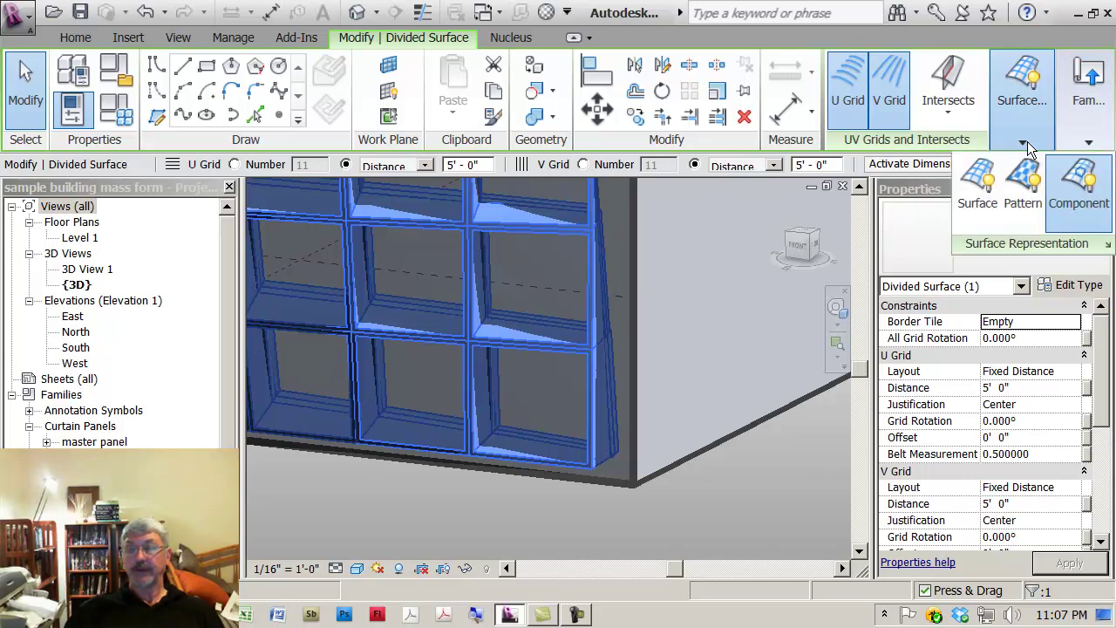
click(1081, 187)
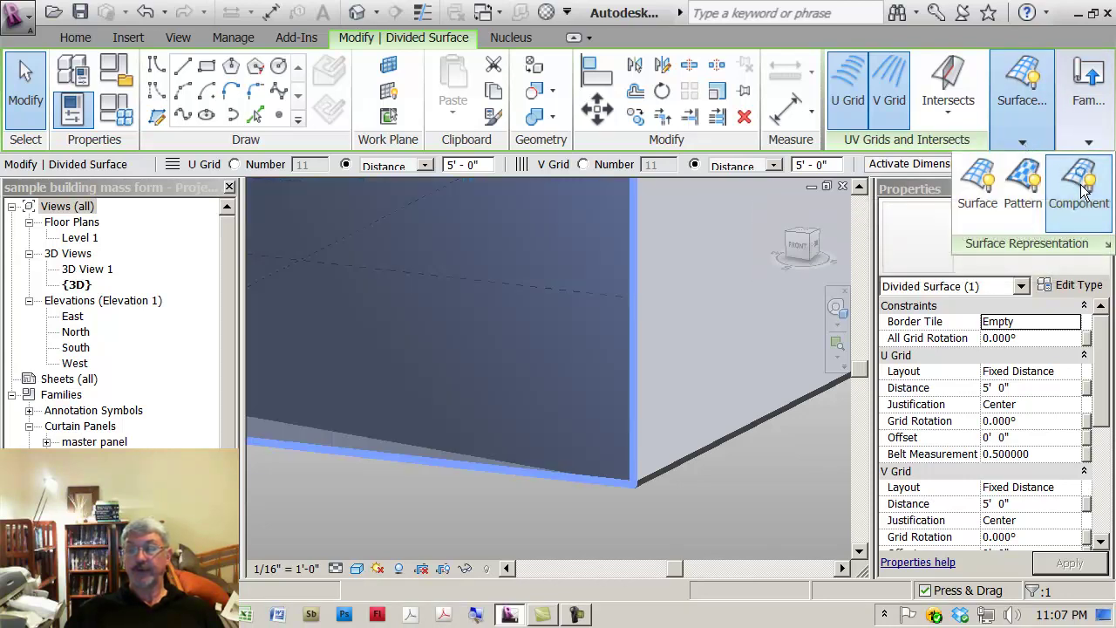
click(1030, 196)
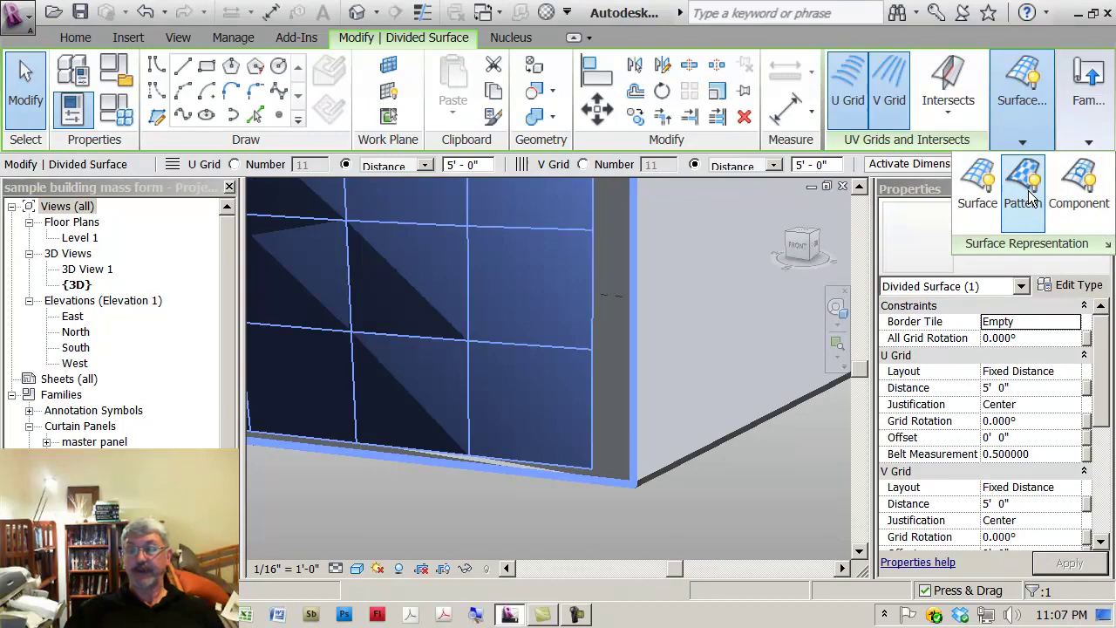
click(978, 183)
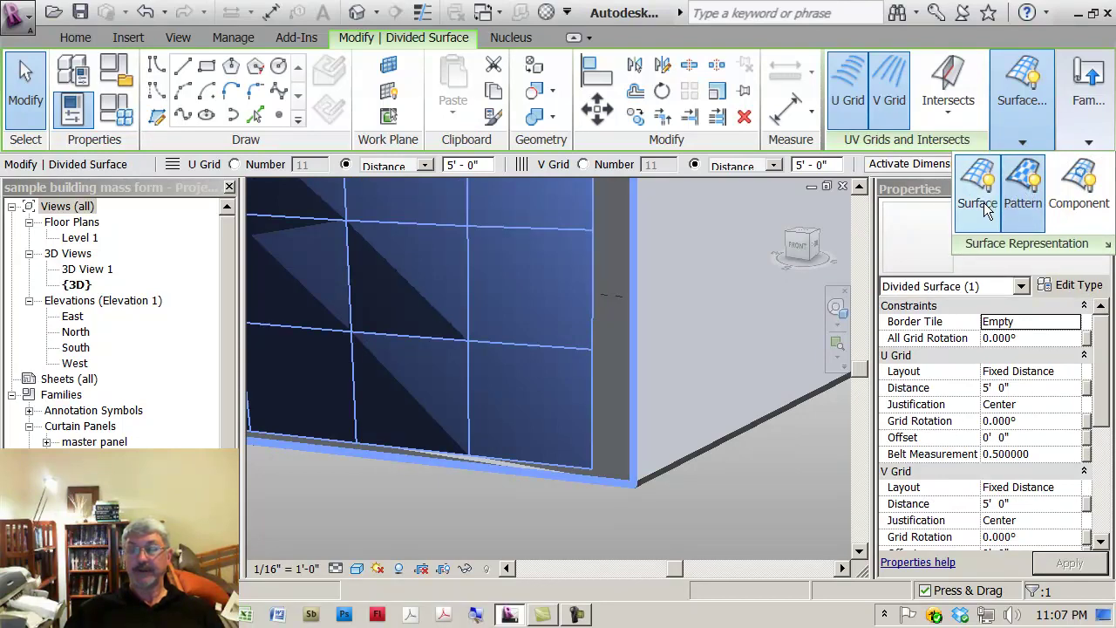
click(749, 480)
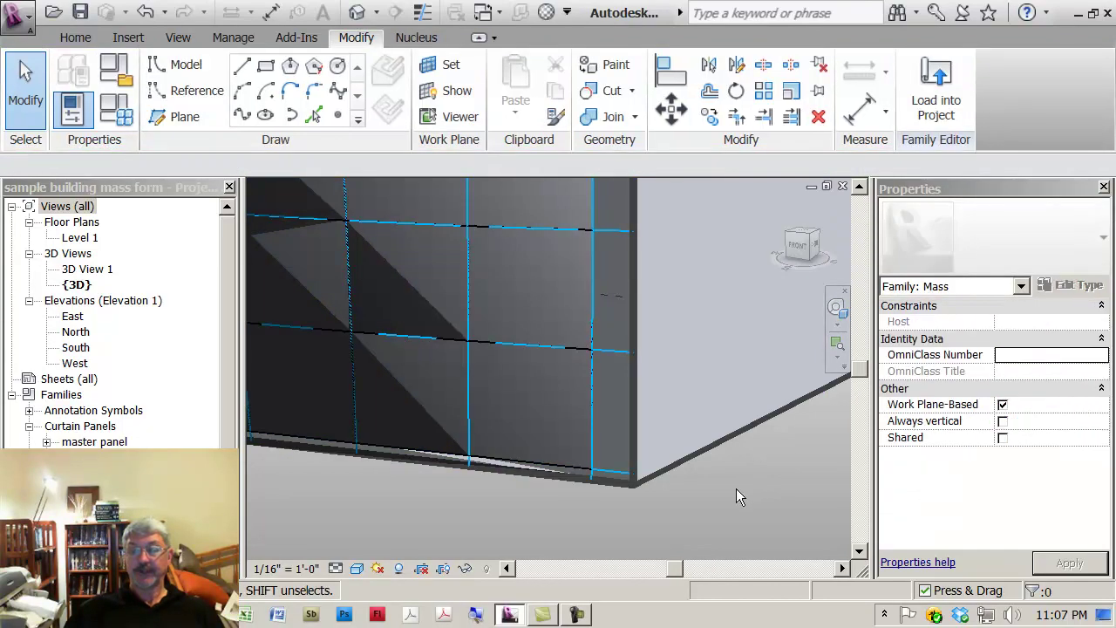
Turn on Nodes in the divided surface's Surface Representation settings.
click(574, 349)
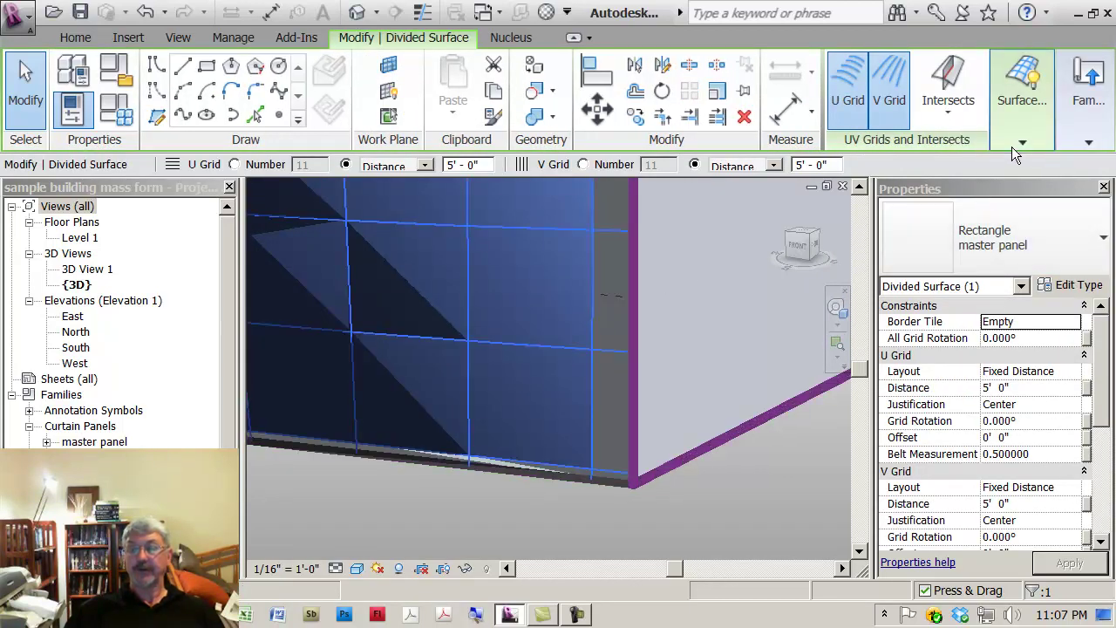
click(948, 112)
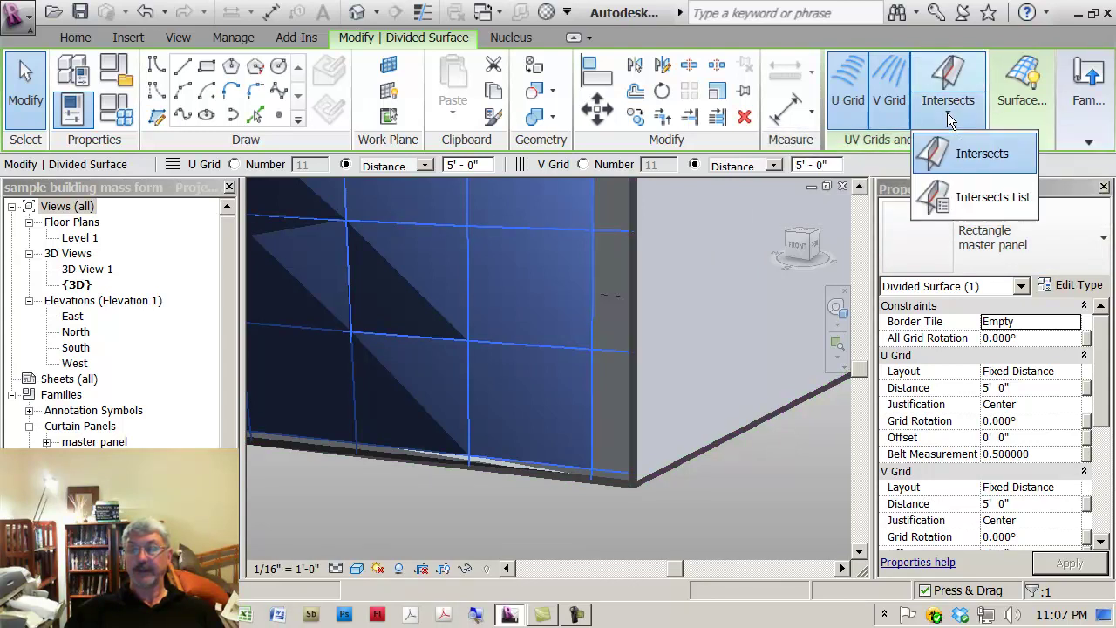
click(885, 143)
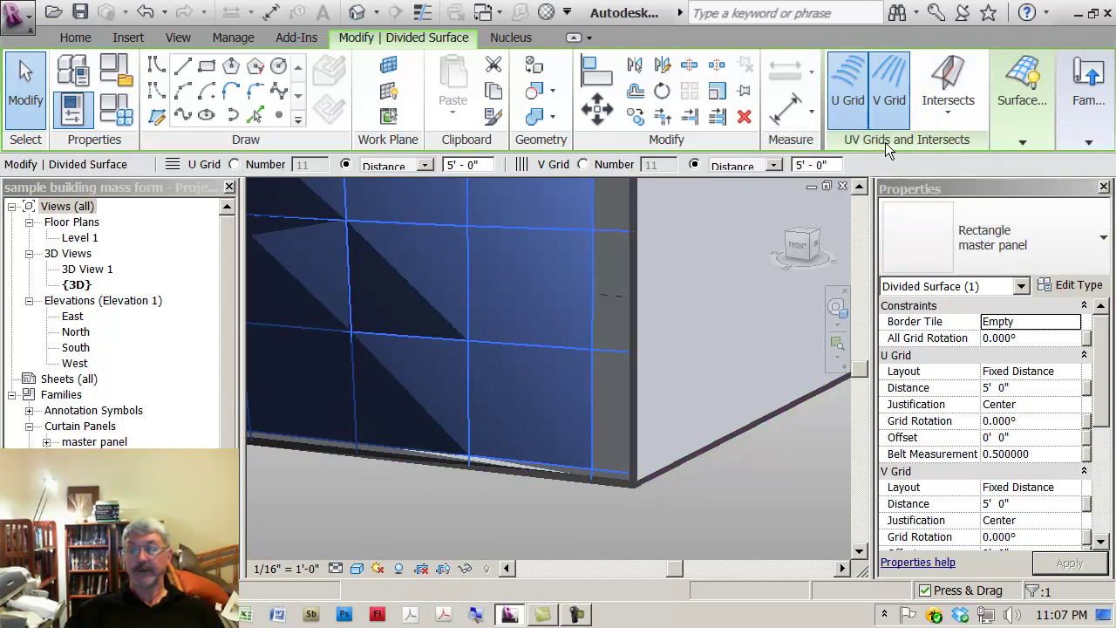
click(1022, 143)
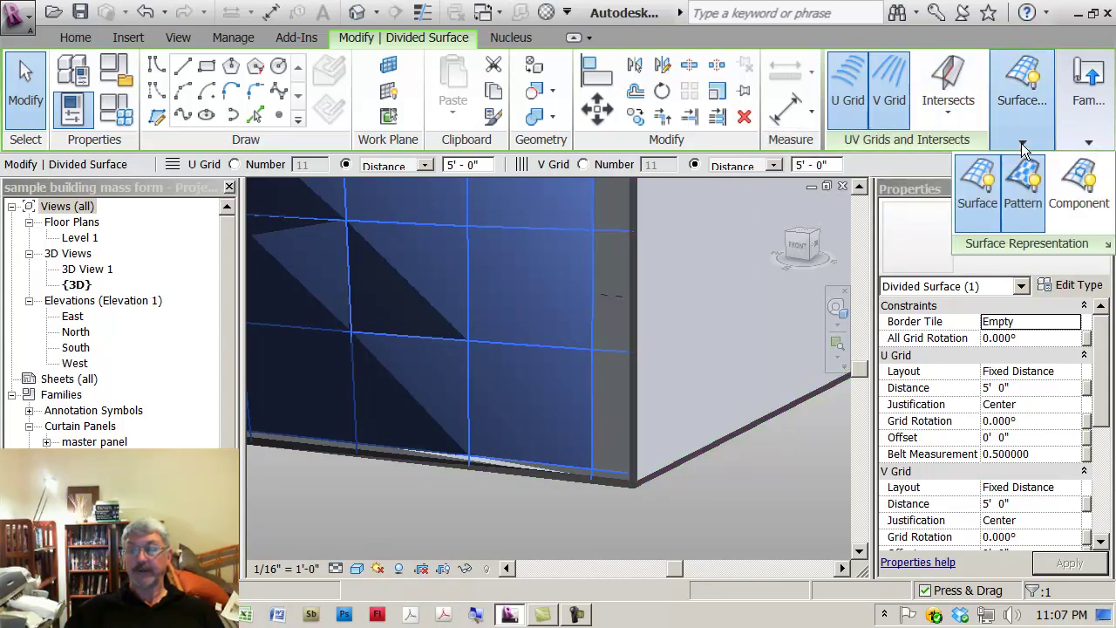
click(1107, 245)
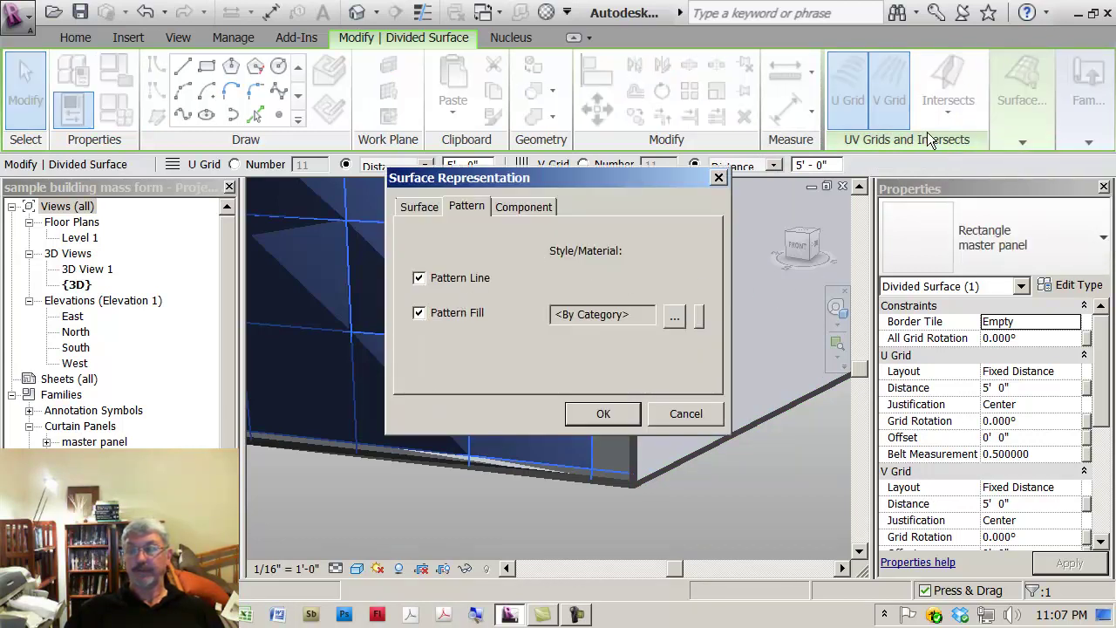
click(524, 210)
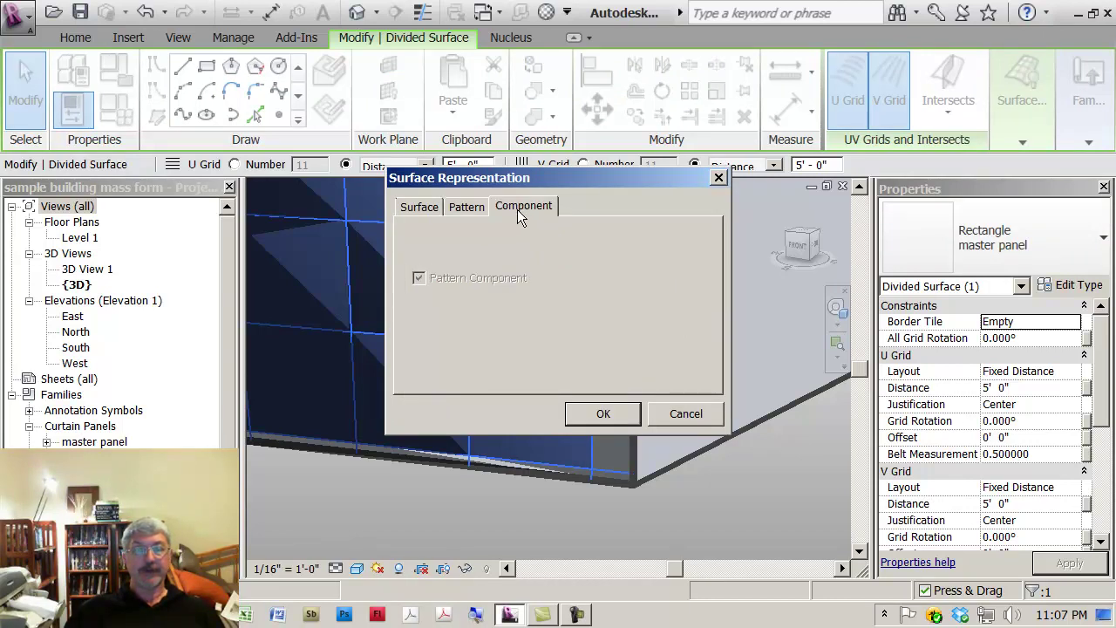
click(485, 209)
click(422, 207)
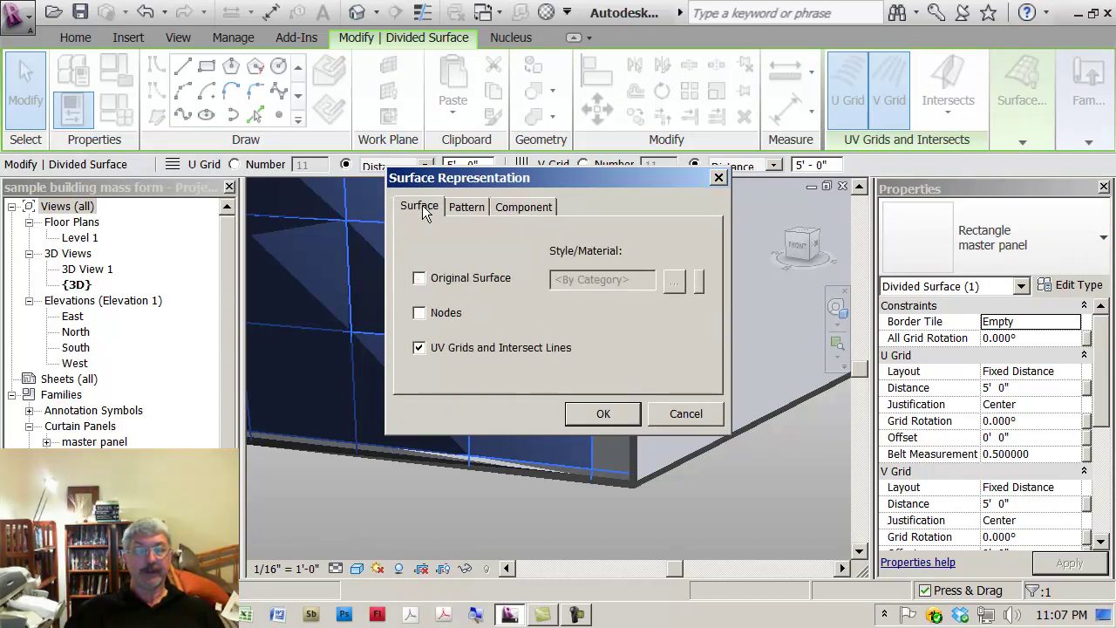
click(420, 313)
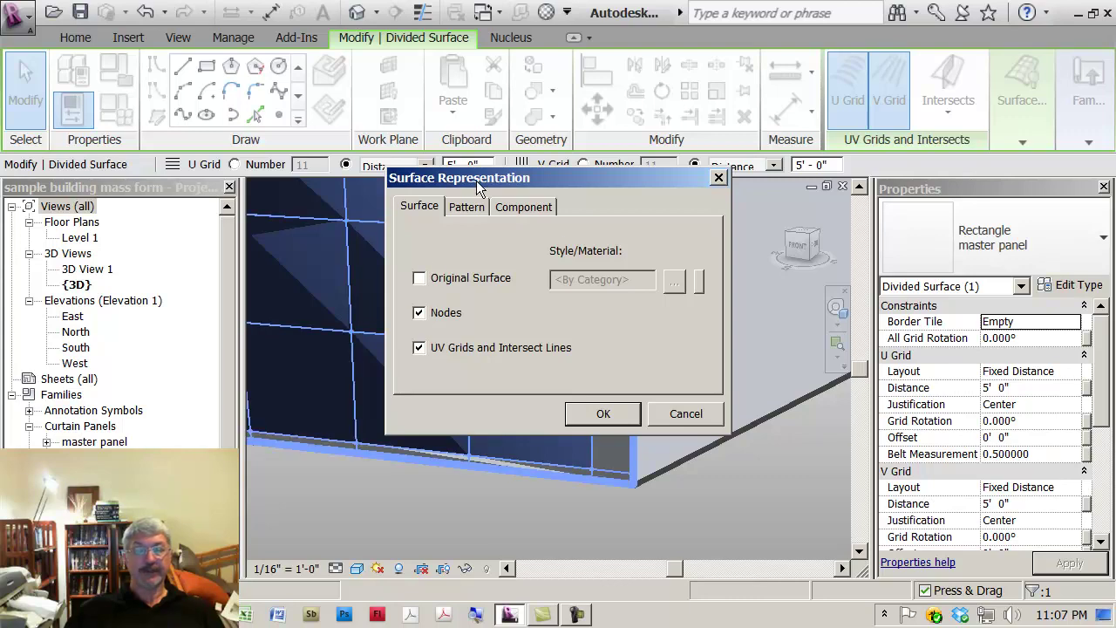
click(616, 418)
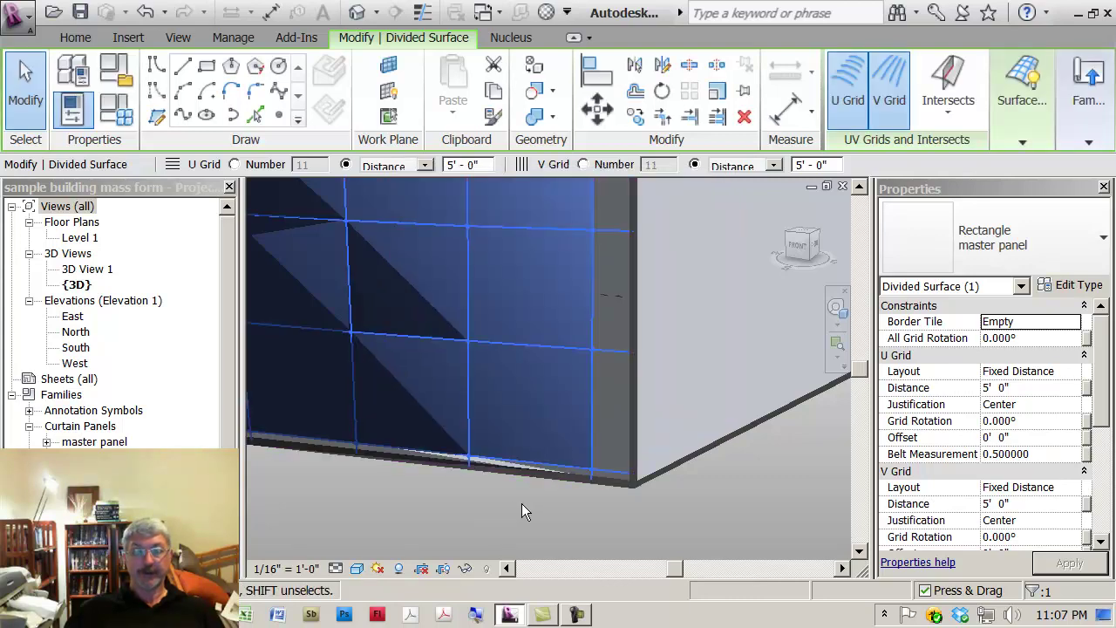
Place an adaptive glass panel component in the lowest empty border cell at the front corner, on its four corner points.
middle_drag(506, 503, 486, 496)
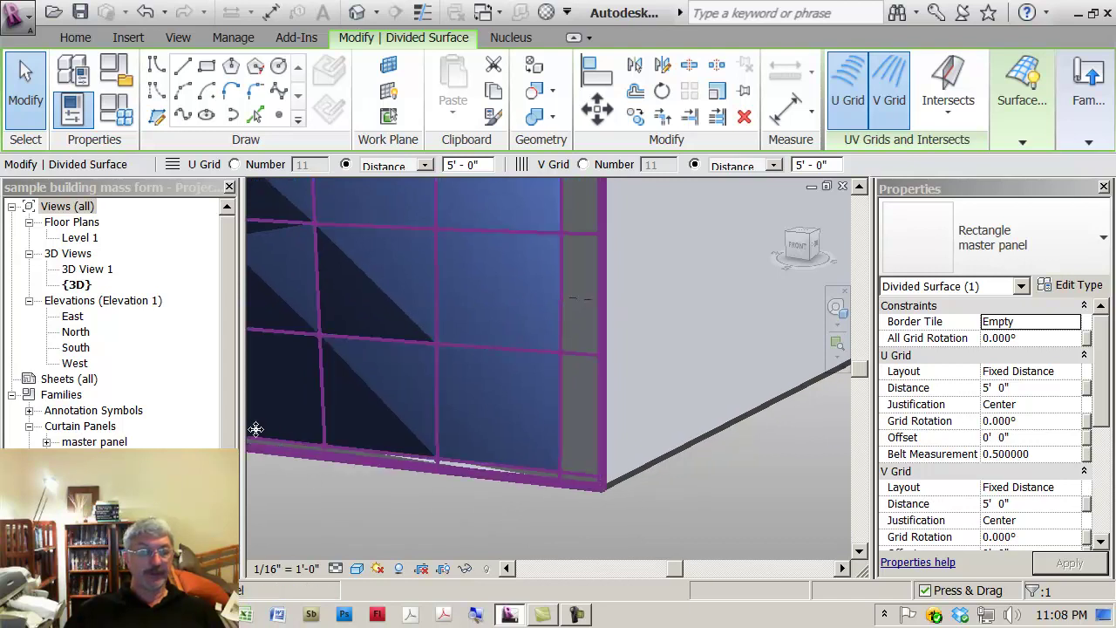
drag(232, 409, 230, 477)
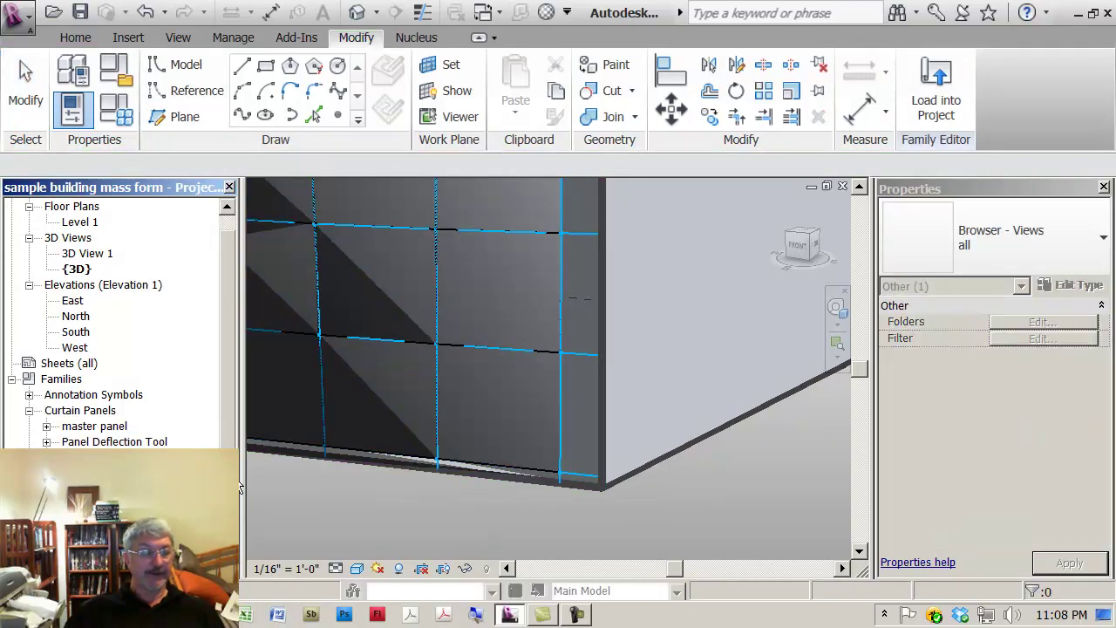
scroll(117, 323, down, 1)
scroll(121, 323, down, 1)
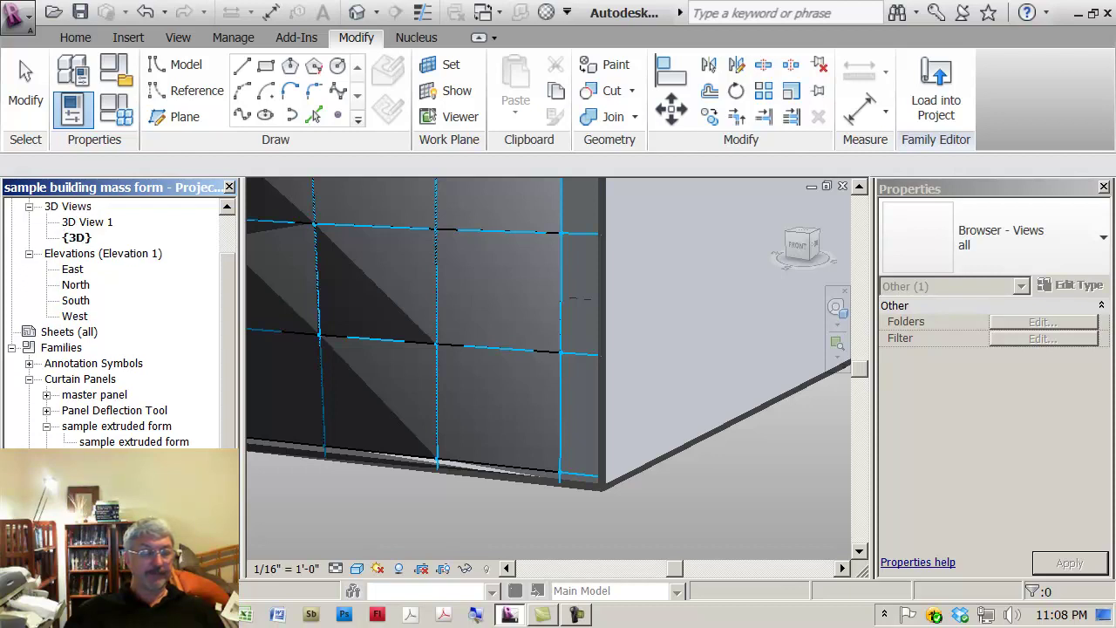
scroll(240, 524, down, 1)
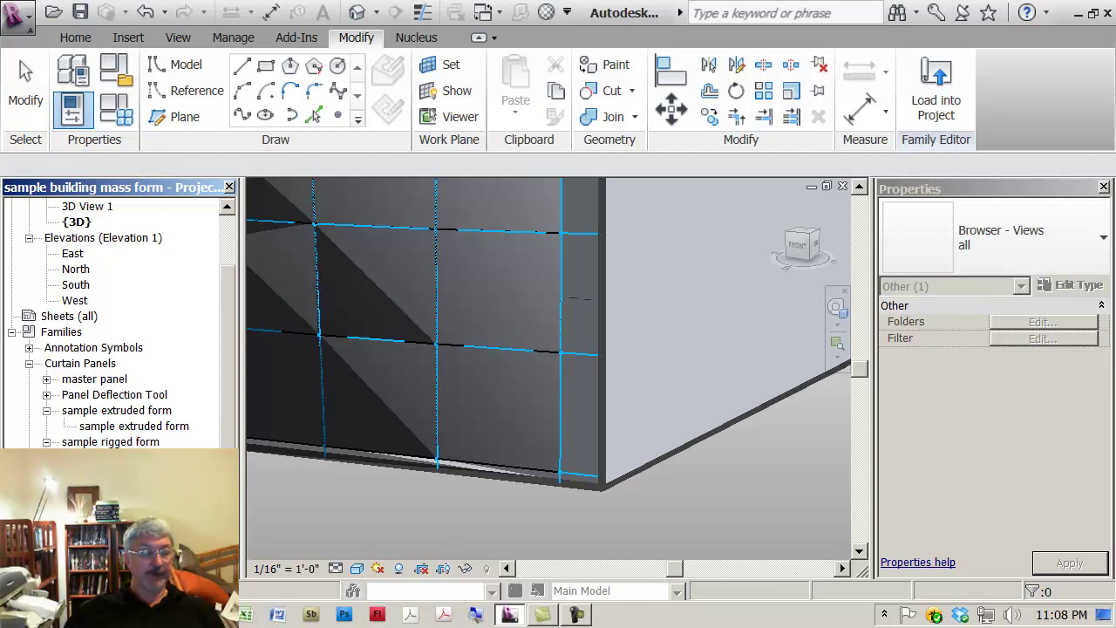
scroll(121, 323, down, 1)
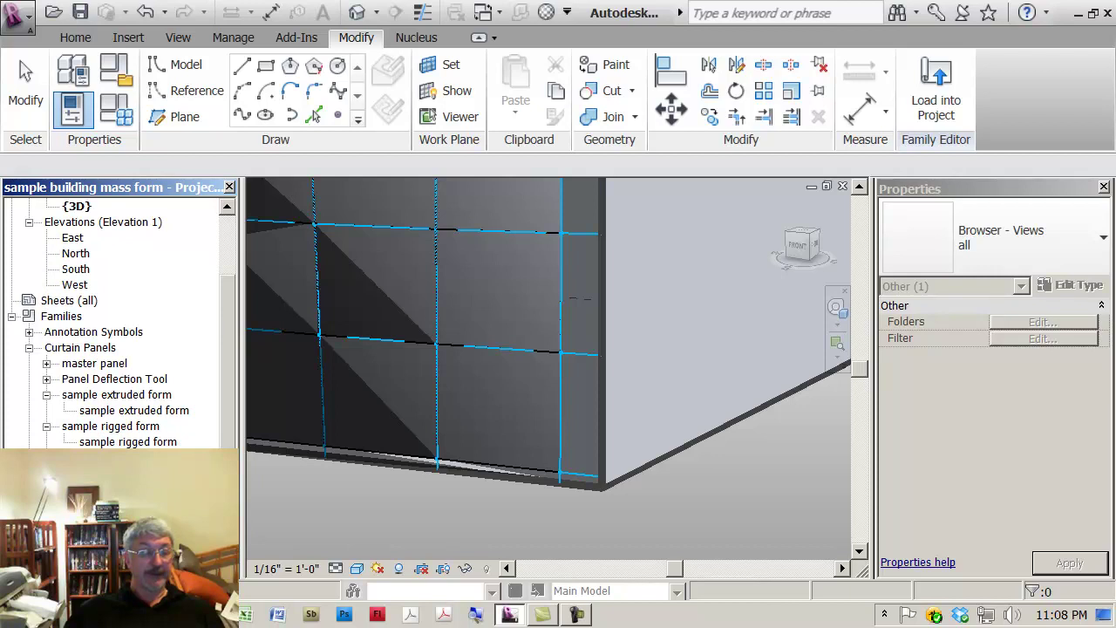
drag(175, 551, 506, 508)
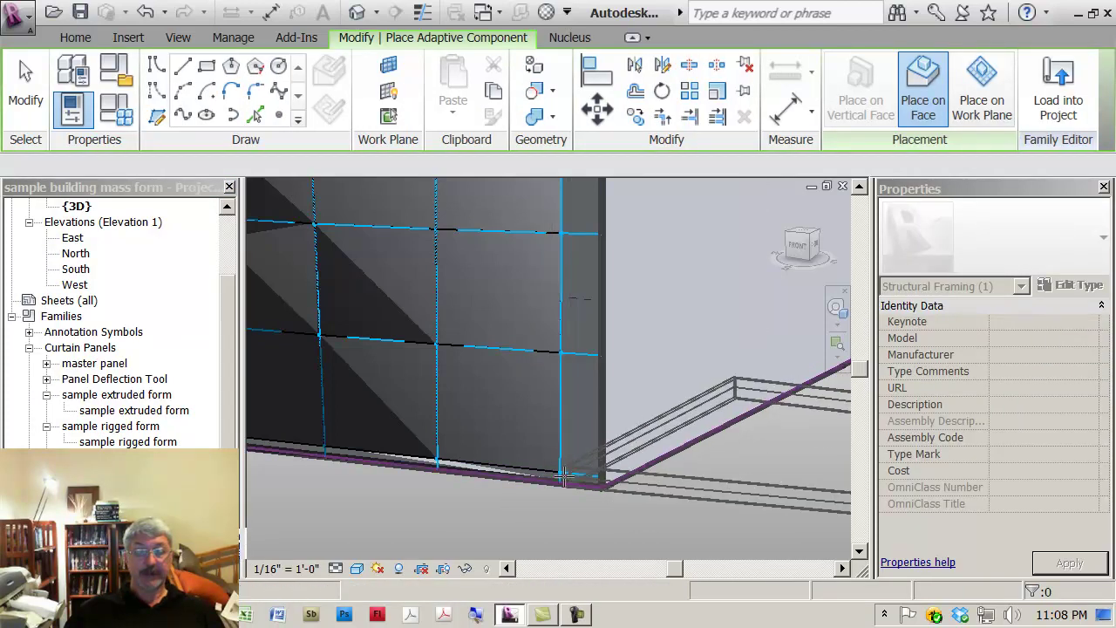
click(561, 472)
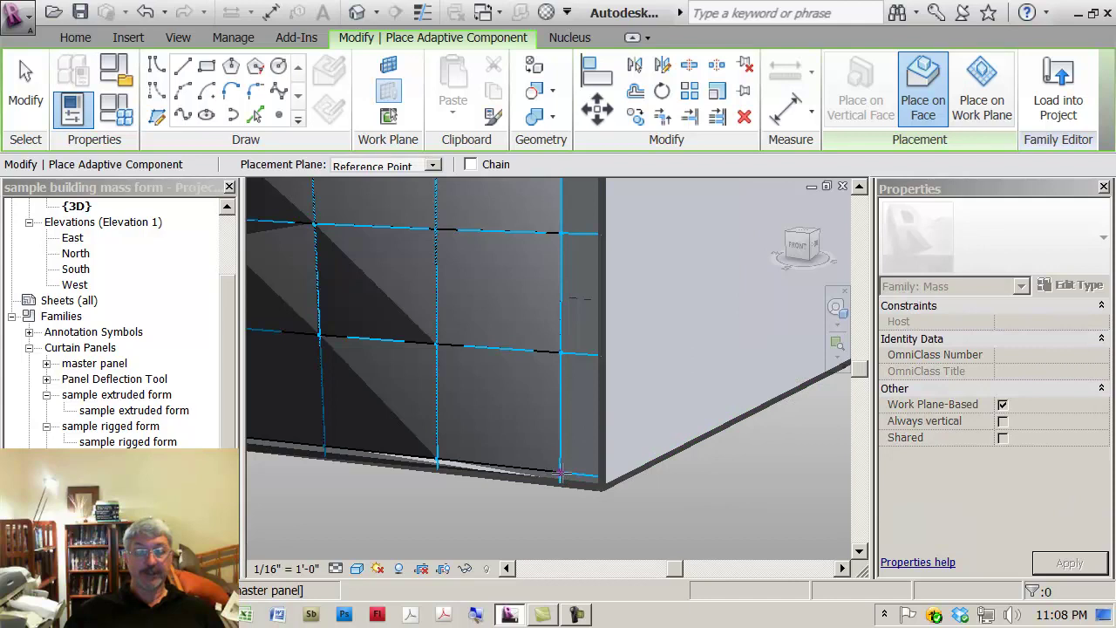
click(569, 351)
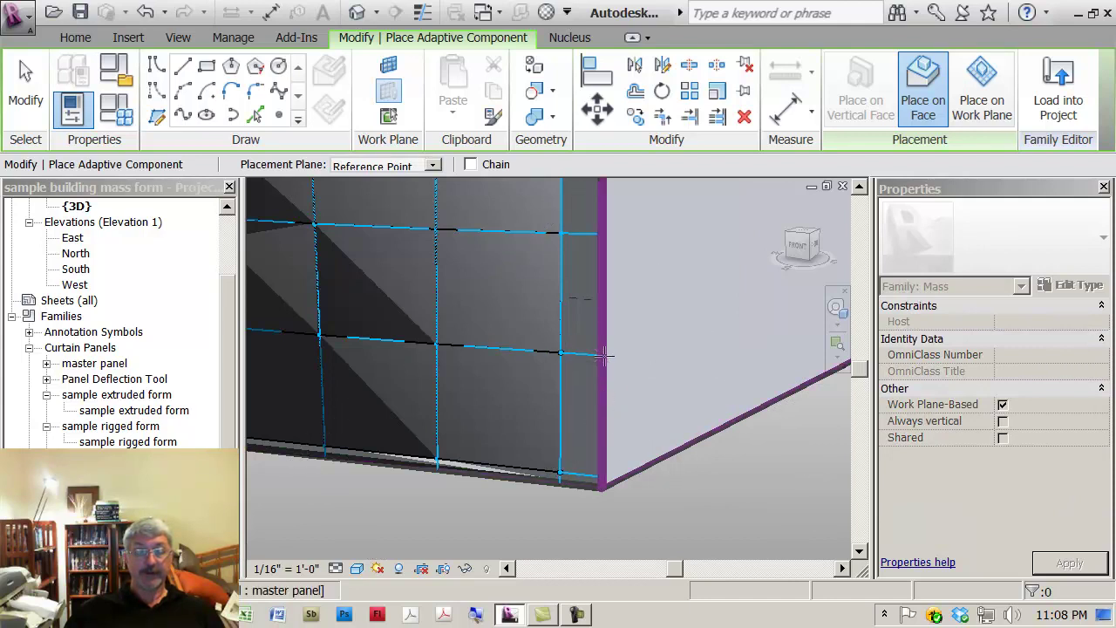
click(604, 356)
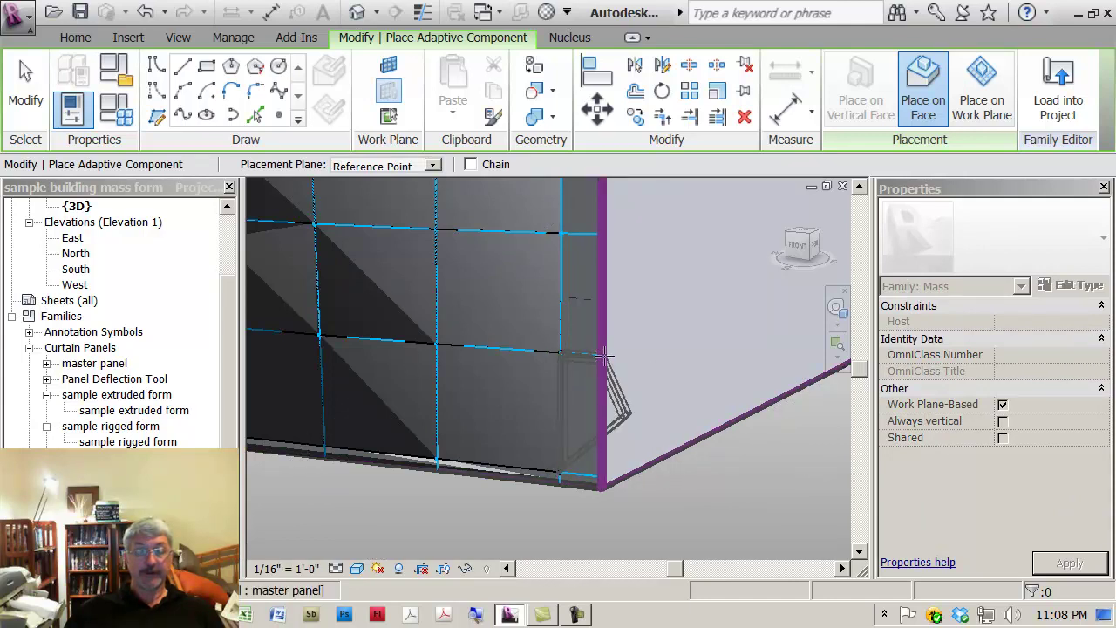
click(601, 478)
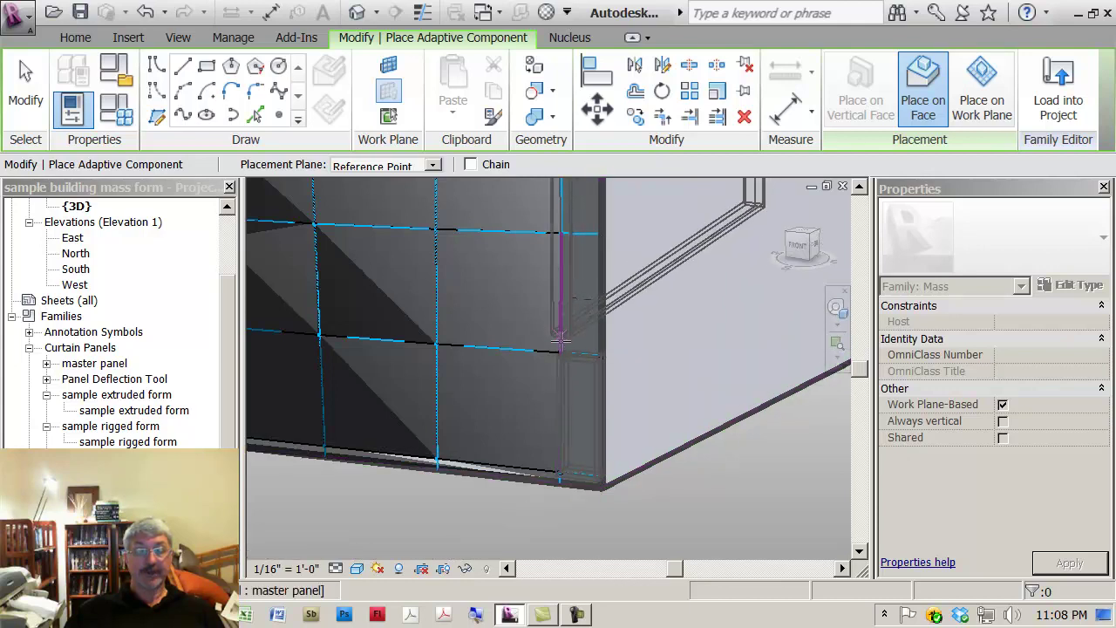
Place a second adaptive glass panel in the border cell directly above the first one.
click(560, 352)
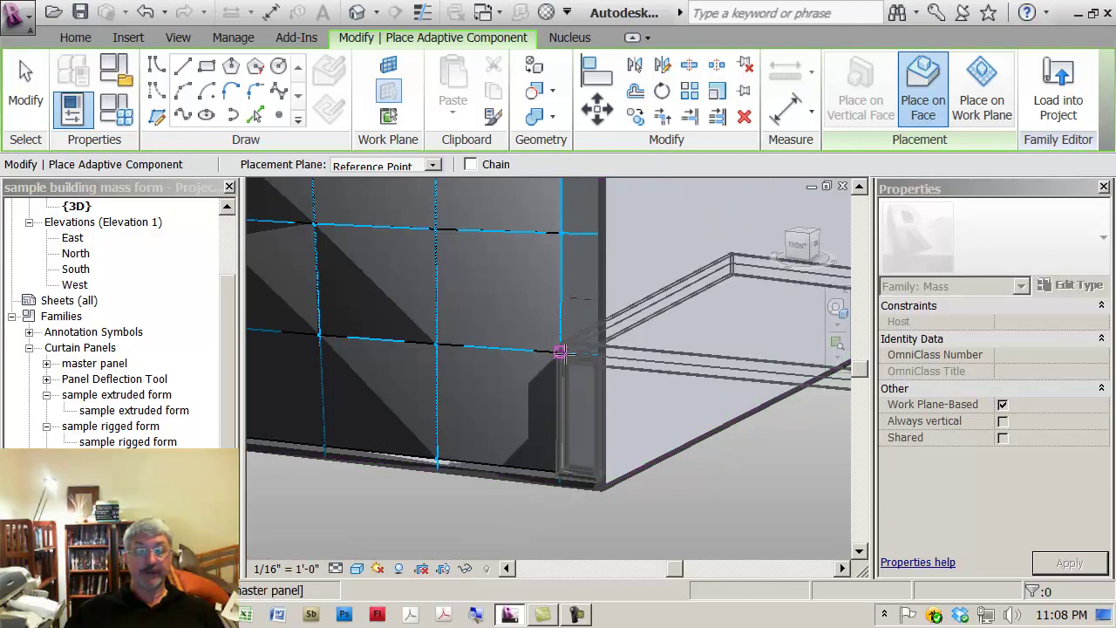
click(563, 231)
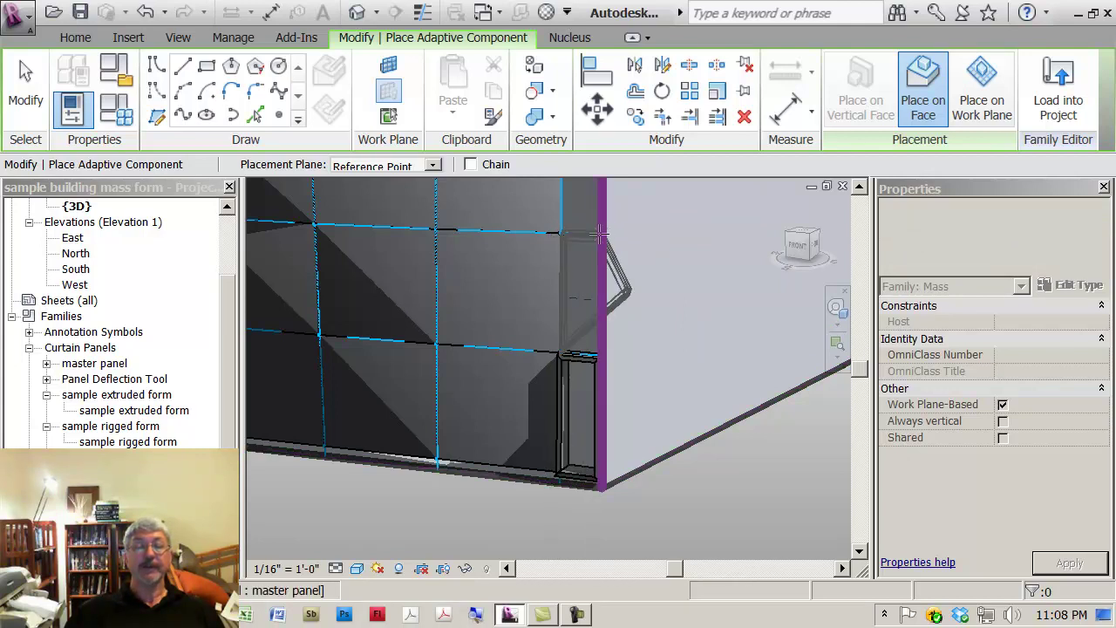
click(601, 354)
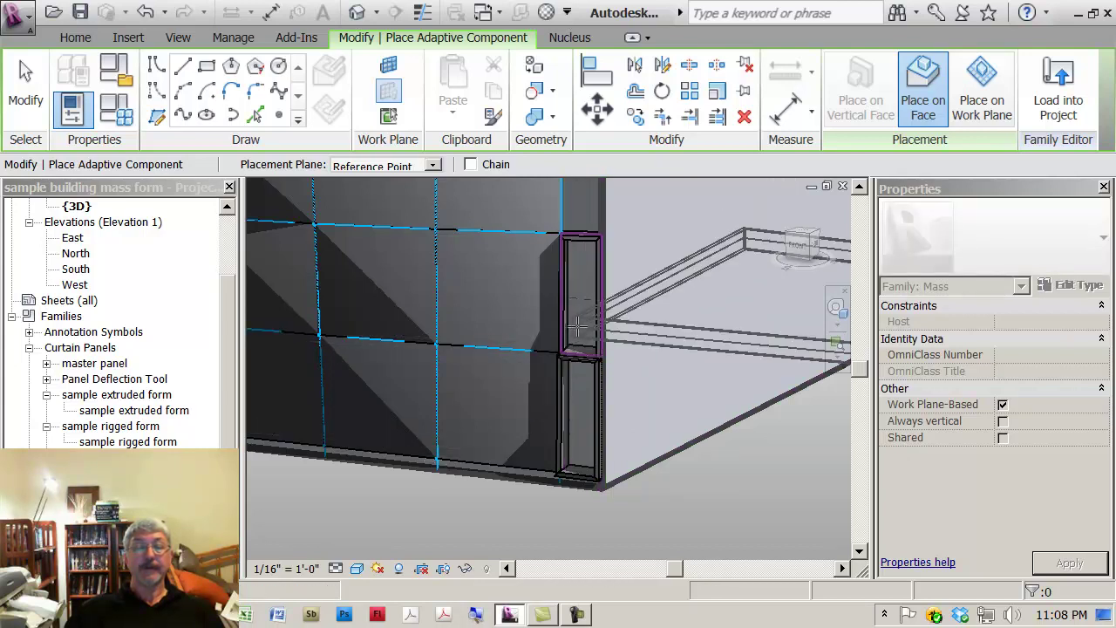
Place a third adaptive glass panel in the next empty border cell up the vertical edge.
middle_drag(593, 323, 479, 535)
middle_drag(481, 433, 472, 401)
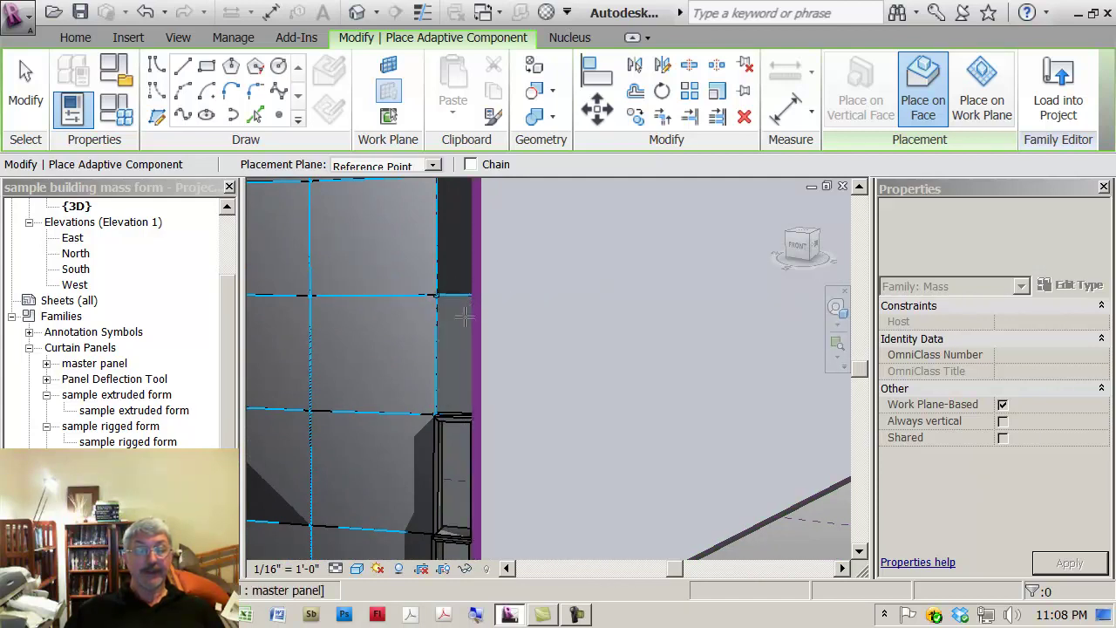
click(476, 411)
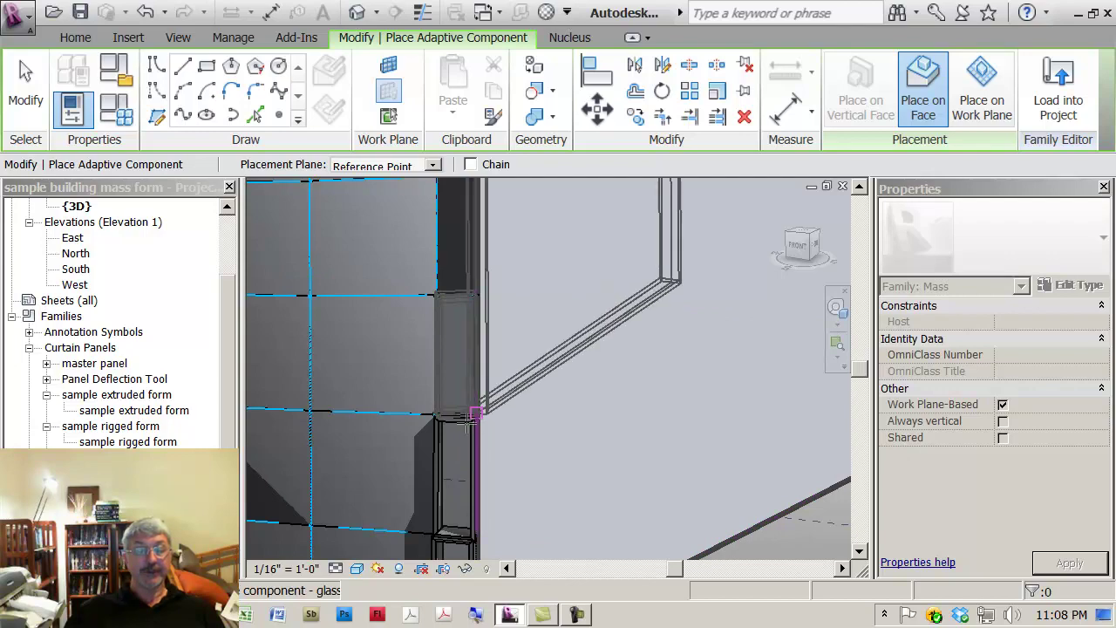
Delete the third glass panel from the vertical border strip.
middle_drag(474, 436, 504, 397)
middle_drag(423, 381, 418, 410)
scroll(455, 333, up, 3)
key(Escape)
click(461, 381)
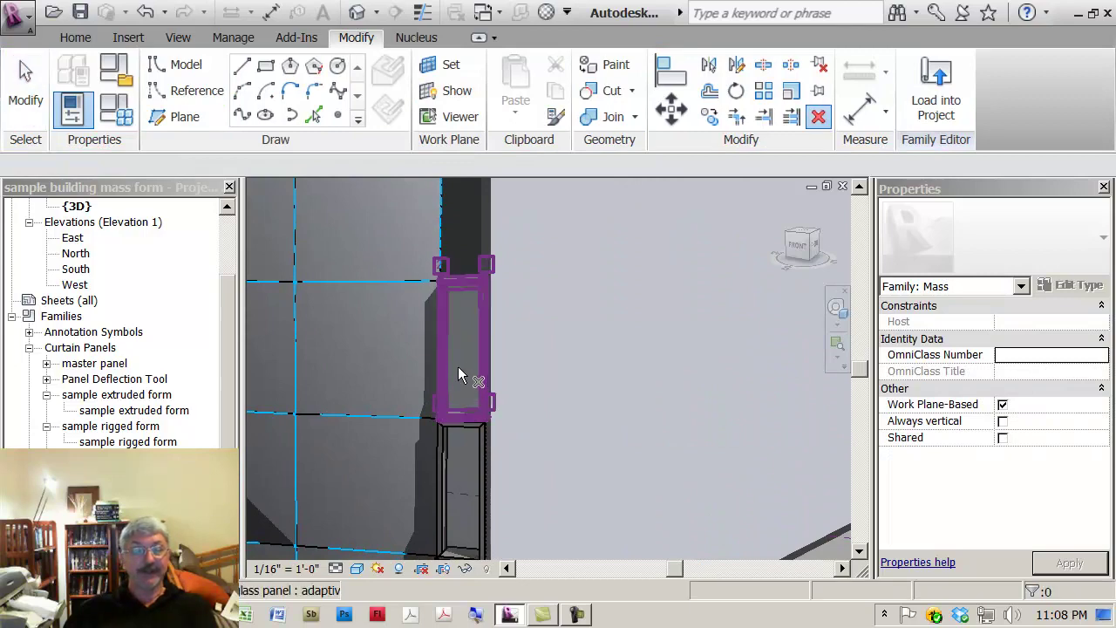
key(Escape)
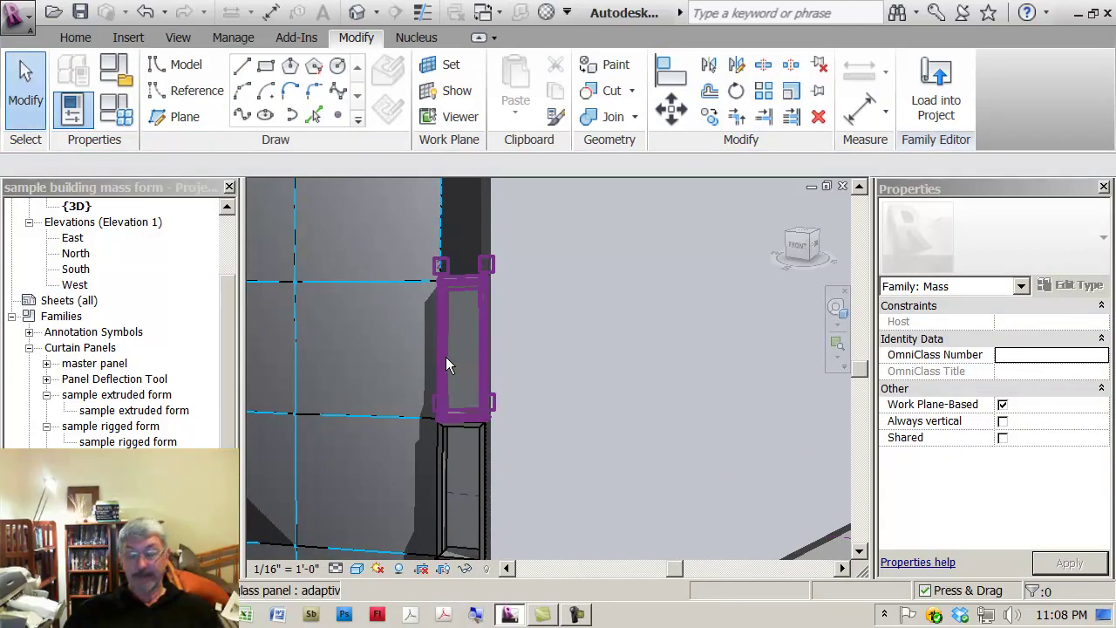
click(445, 357)
key(Delete)
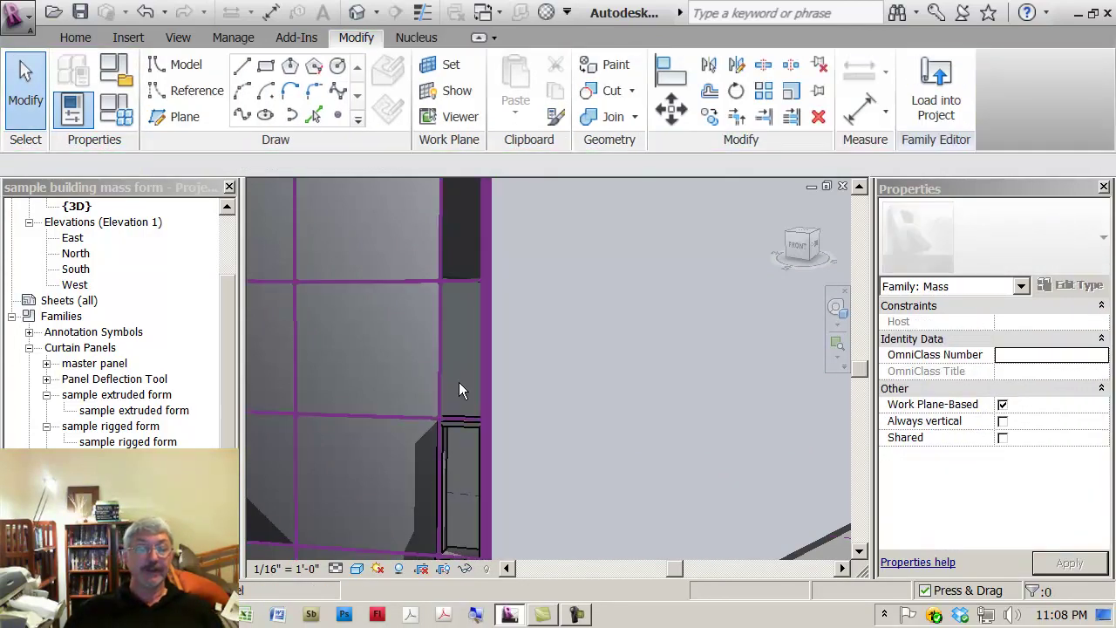
Place a new adaptive glass panel in the third border cell, starting from its lower inner grid node and ending at the lower outer edge.
shift+middle_drag(458, 383, 502, 385)
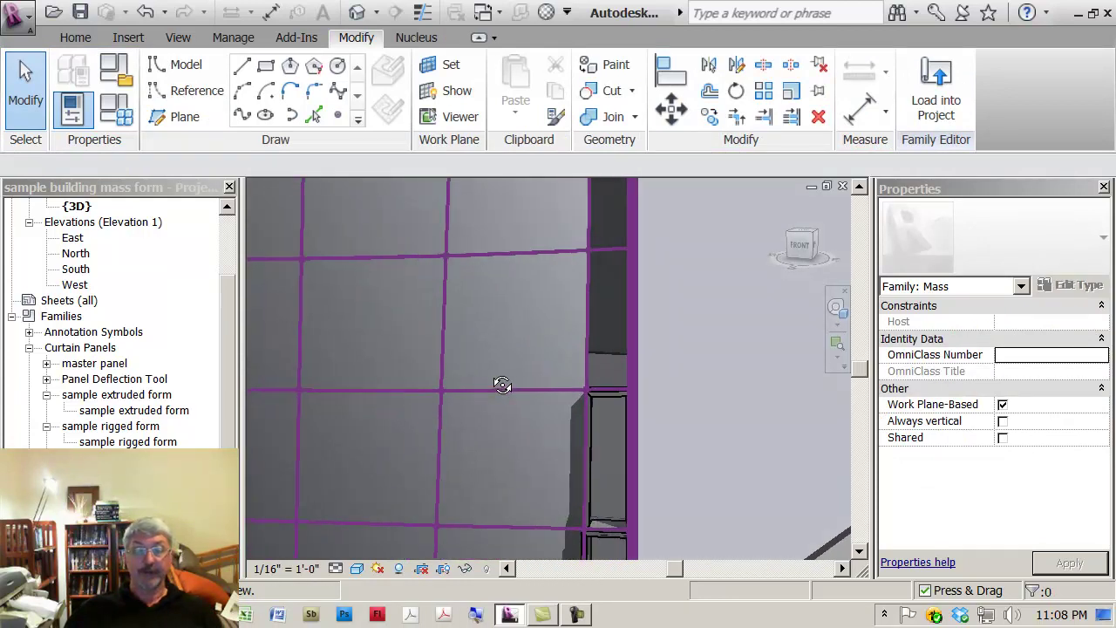
drag(174, 550, 518, 396)
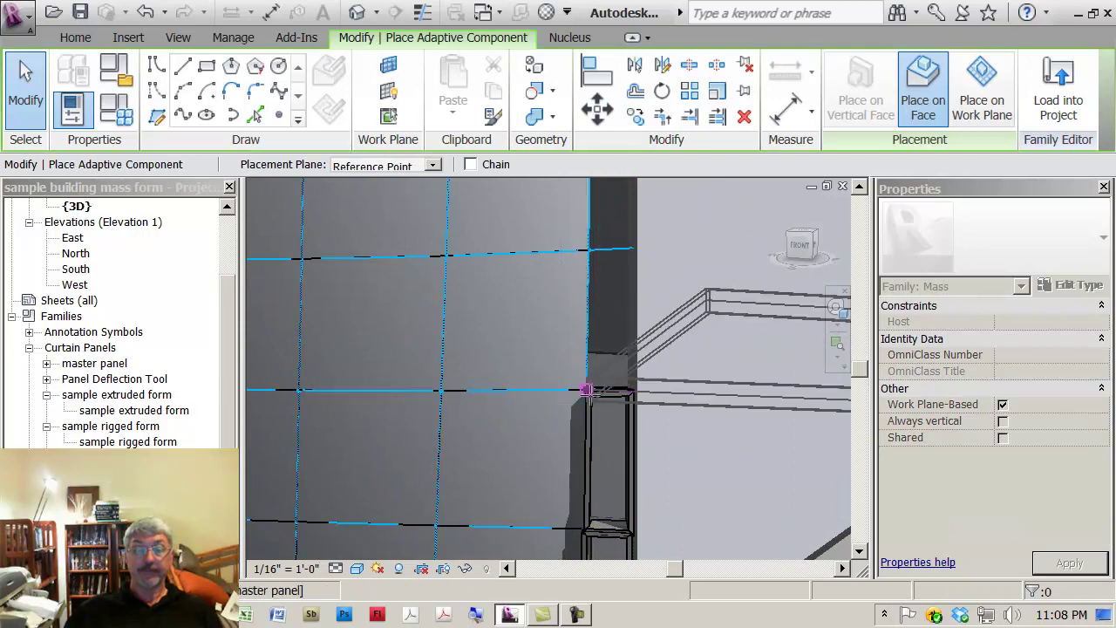
click(588, 390)
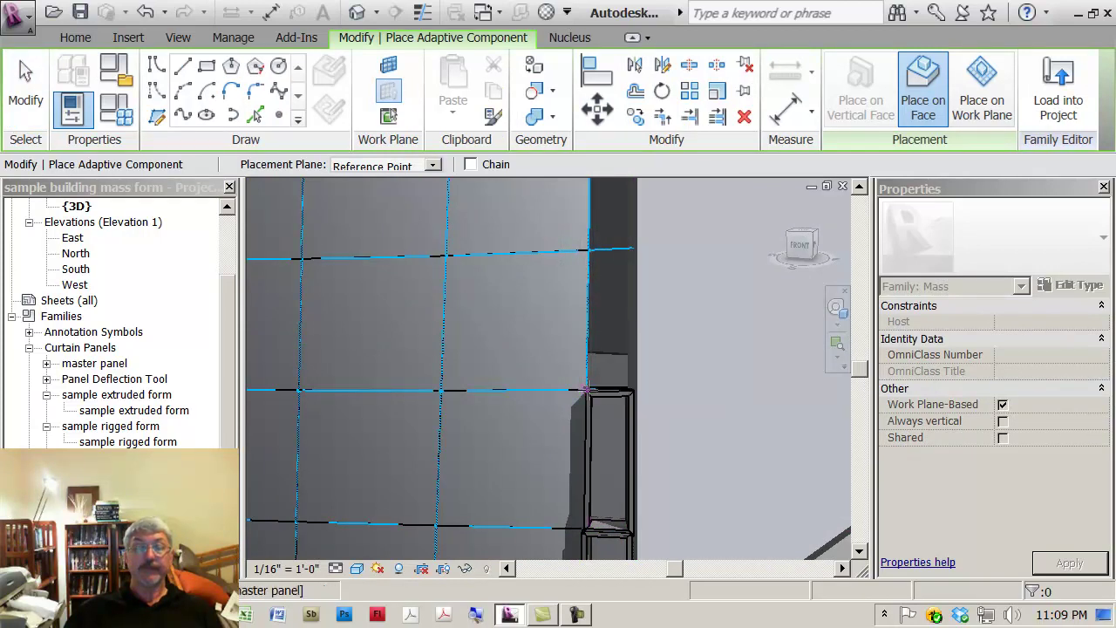
click(590, 250)
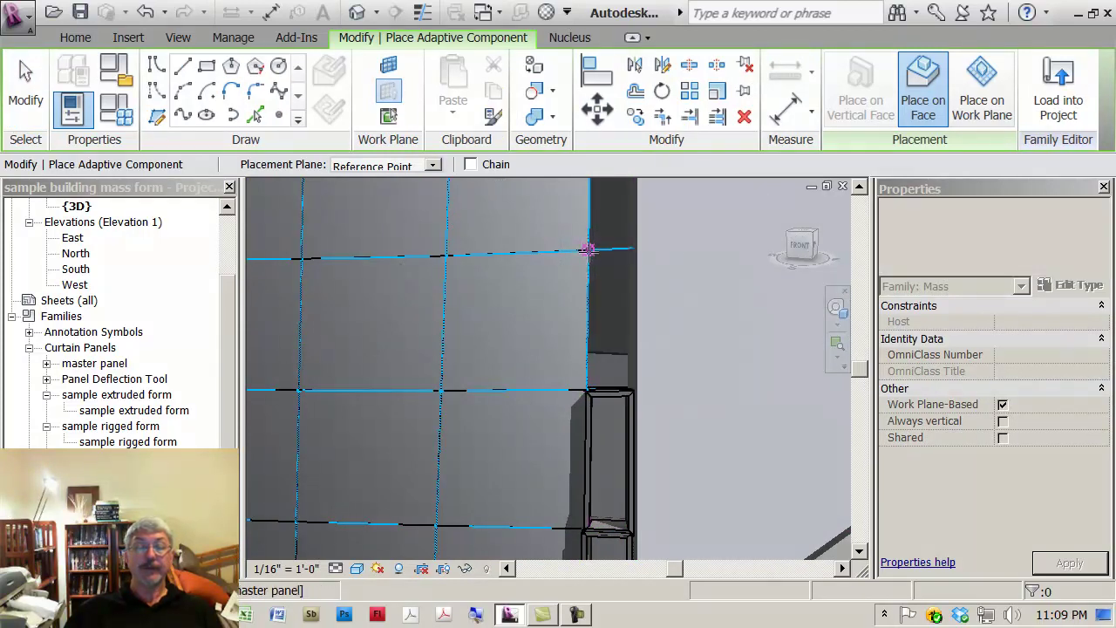
click(636, 246)
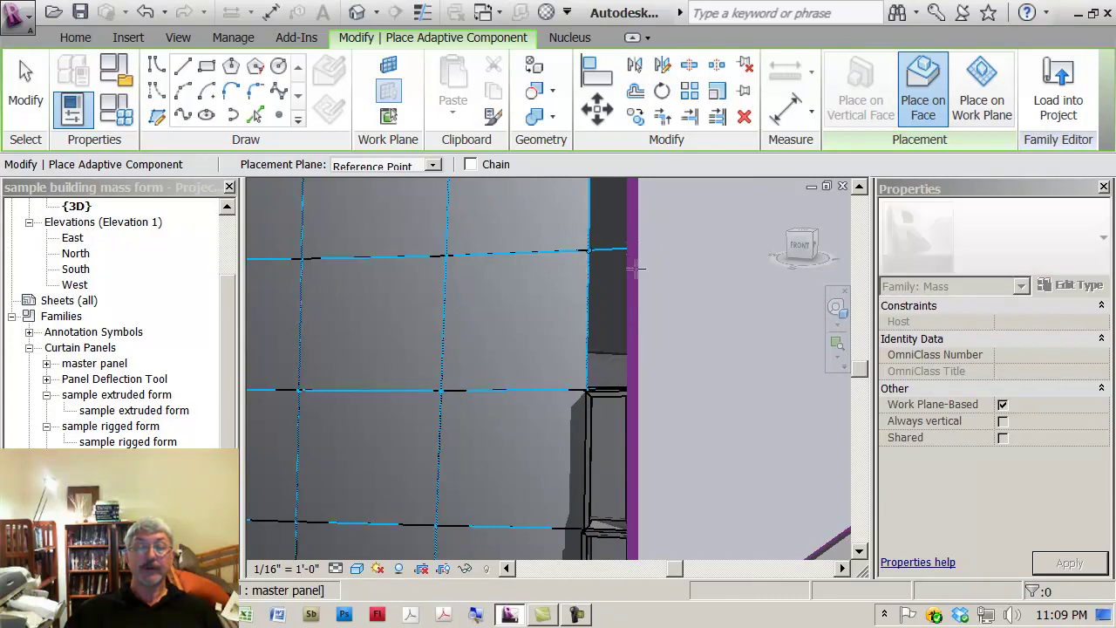
click(633, 387)
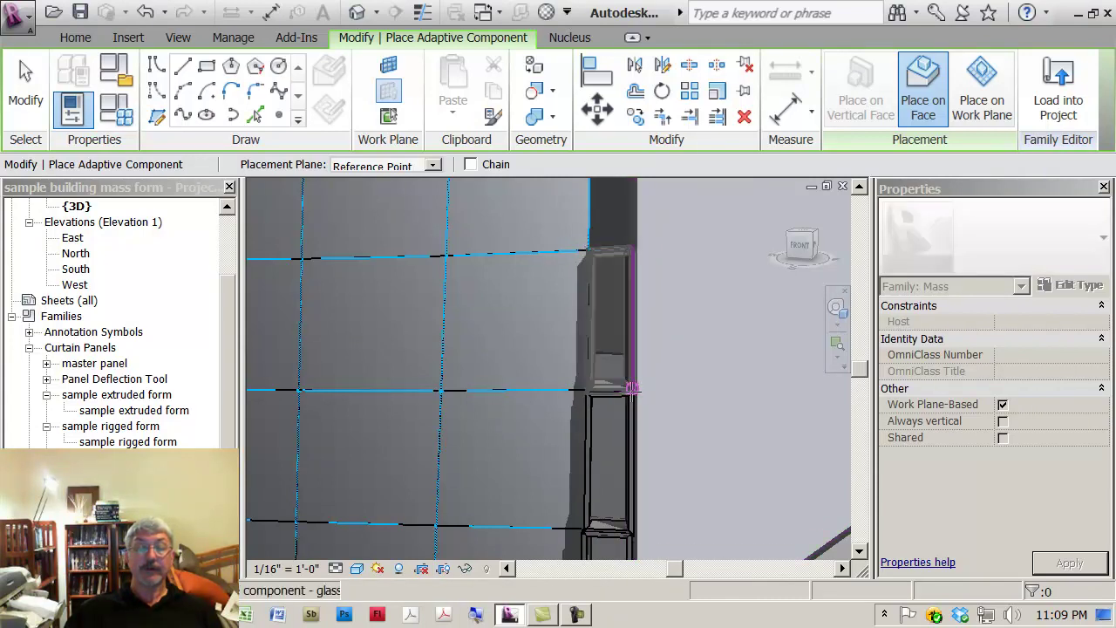
key(Escape)
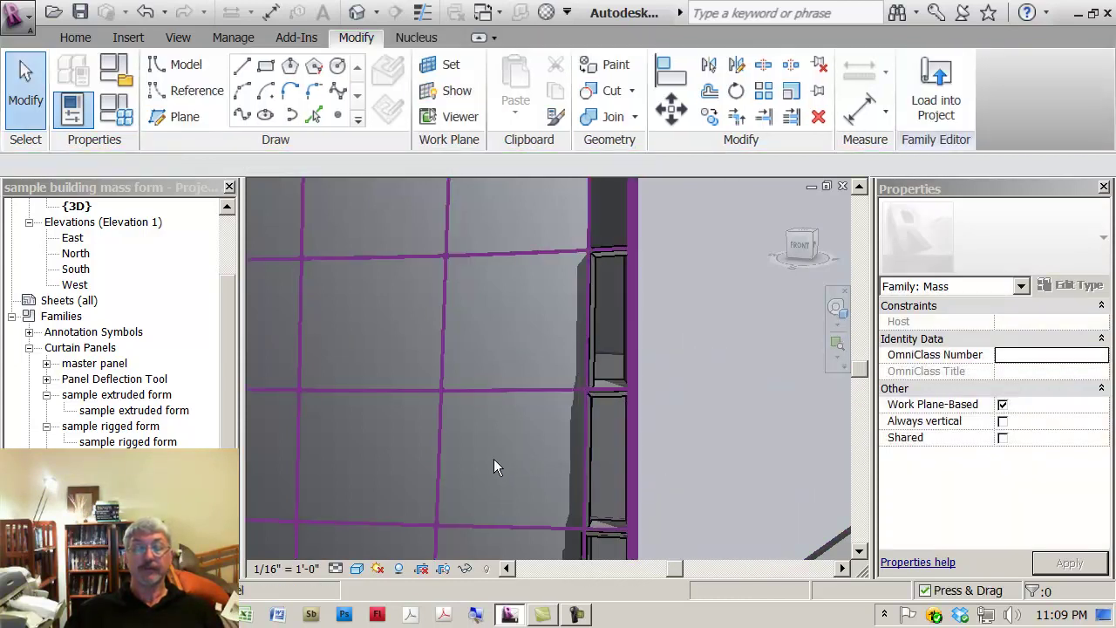
Examine the three stitched border panels close up and from the lower front corner.
middle_drag(584, 394, 459, 396)
scroll(465, 395, up, 1)
middle_drag(505, 359, 483, 426)
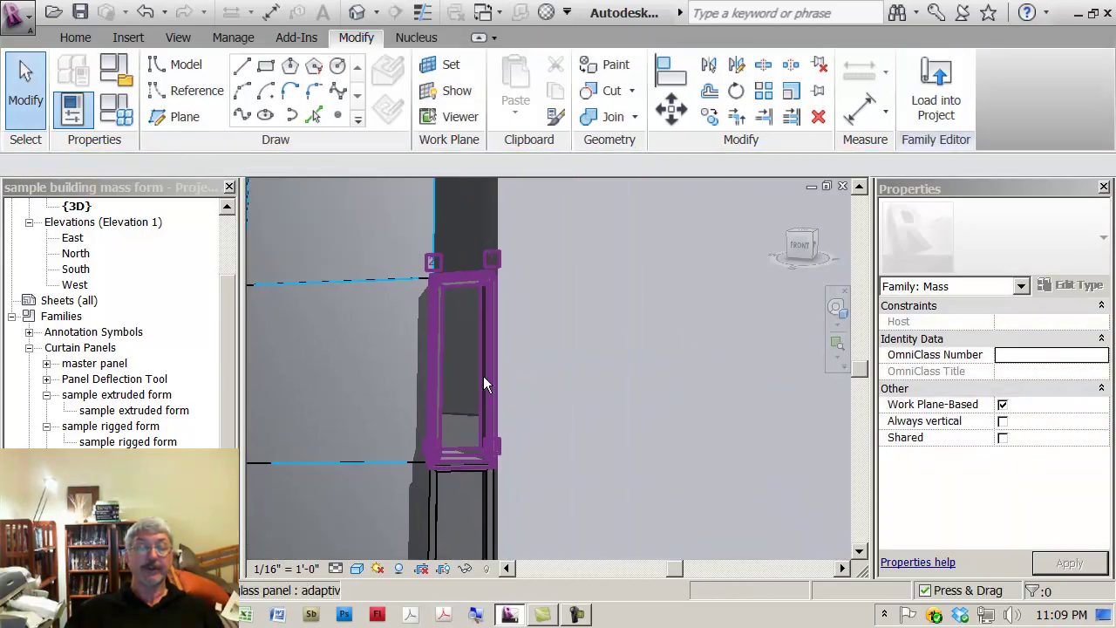
scroll(543, 356, down, 2)
middle_drag(618, 344, 649, 313)
middle_drag(674, 408, 721, 385)
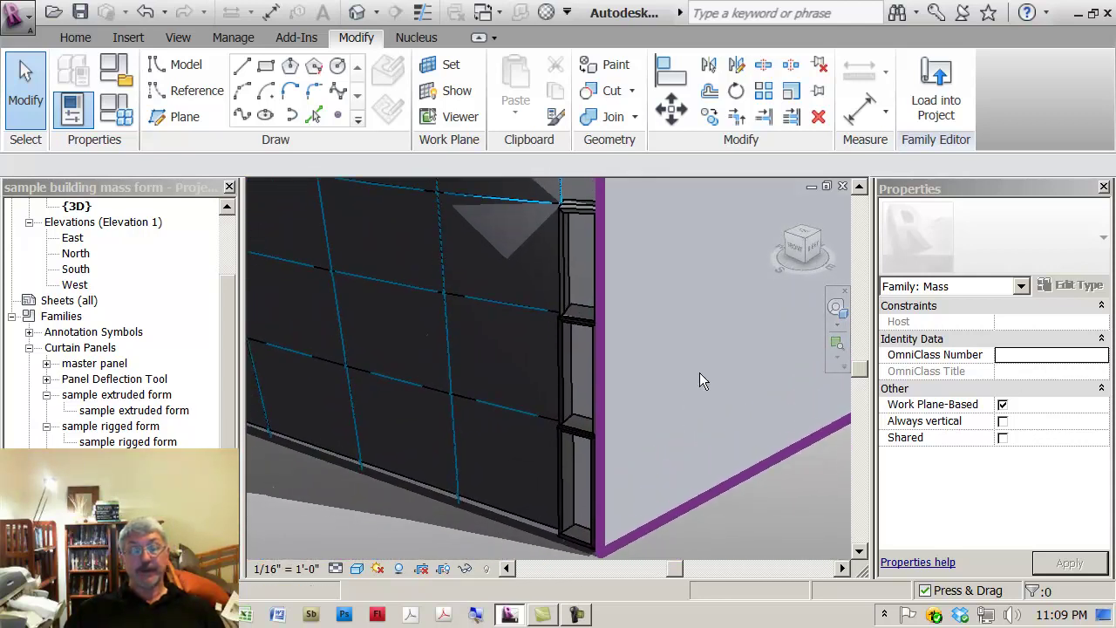
click(490, 340)
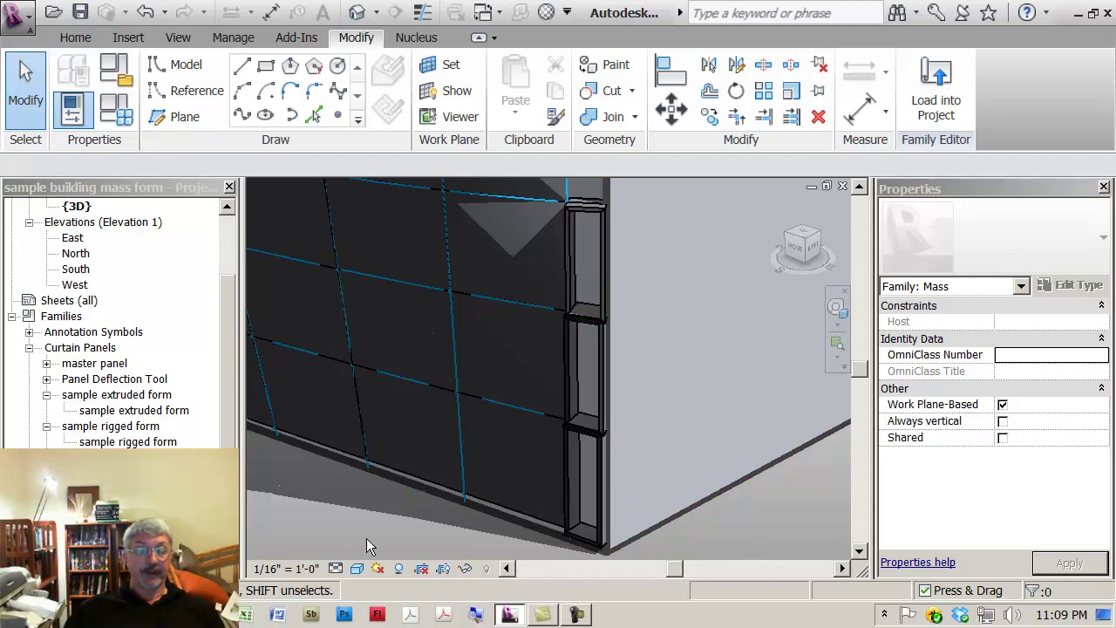
key(Escape)
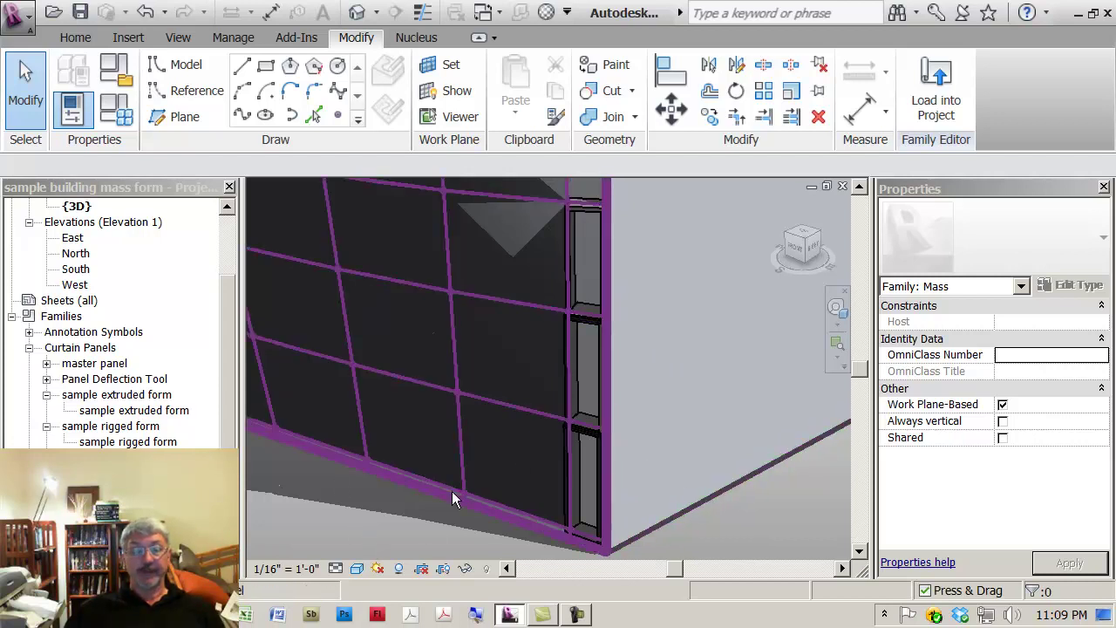
Show the panel components on the divided surface and hide its pattern and surface grid.
click(452, 492)
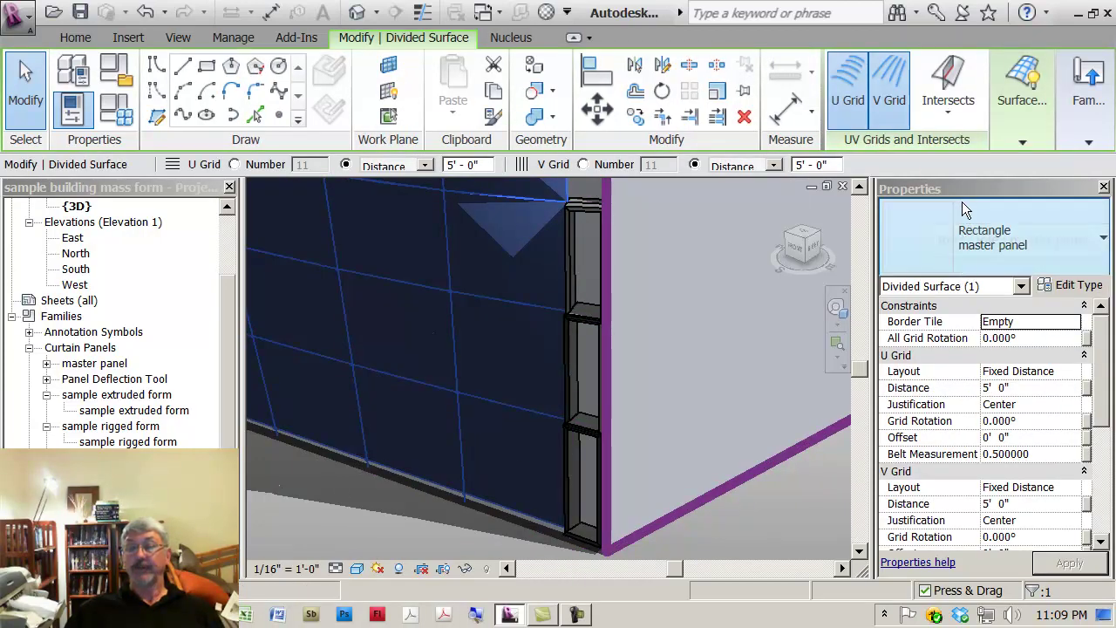
click(1021, 140)
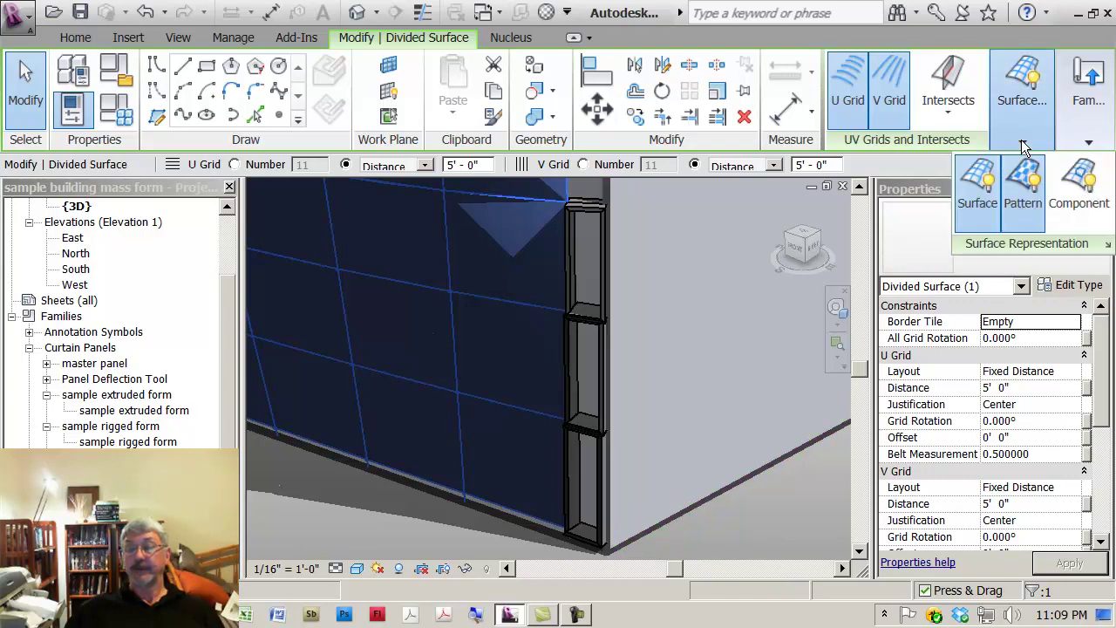
click(1082, 196)
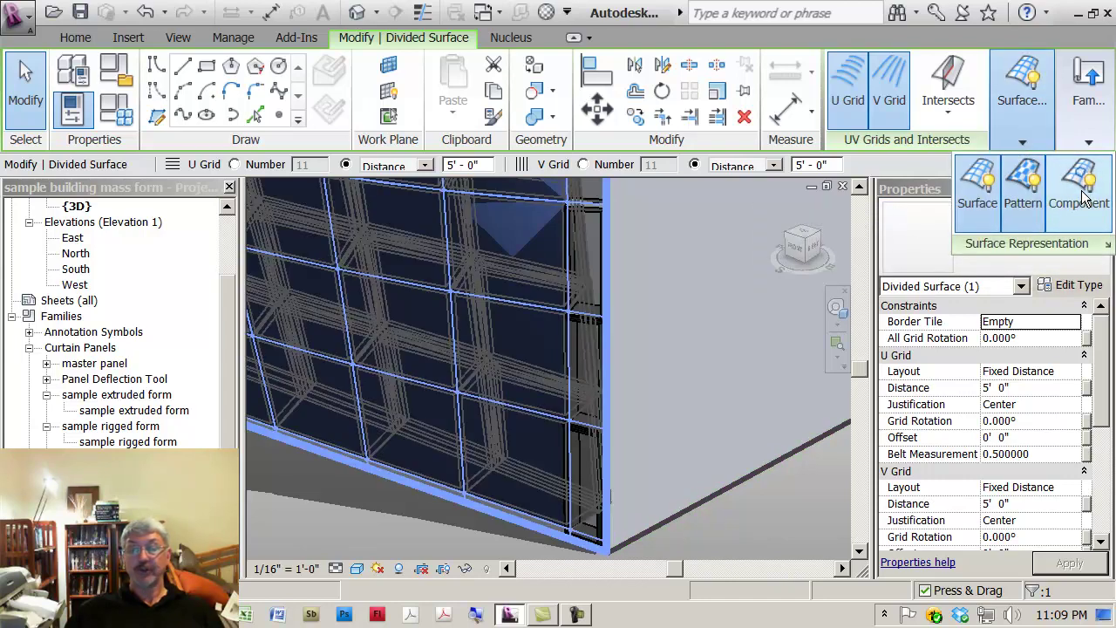
click(1023, 192)
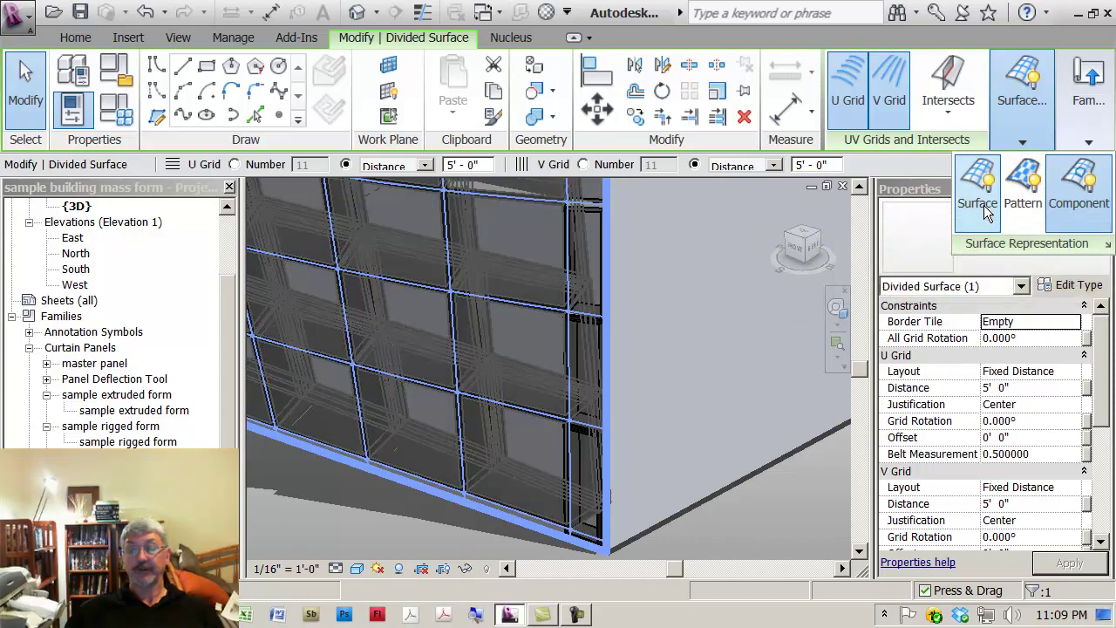
click(986, 209)
click(401, 525)
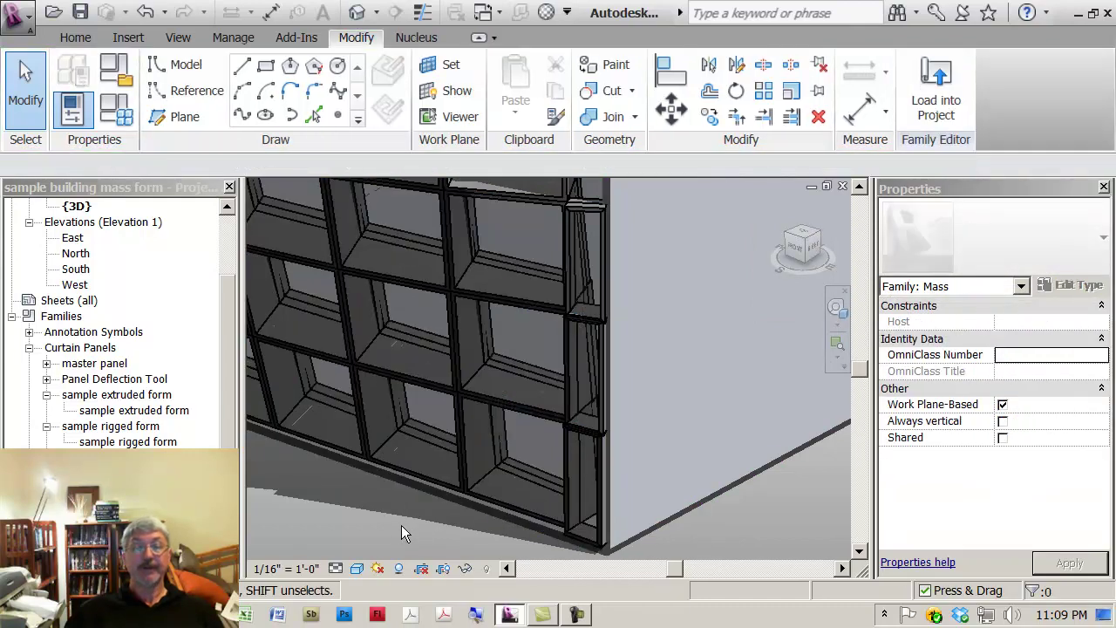
middle_drag(401, 525, 412, 518)
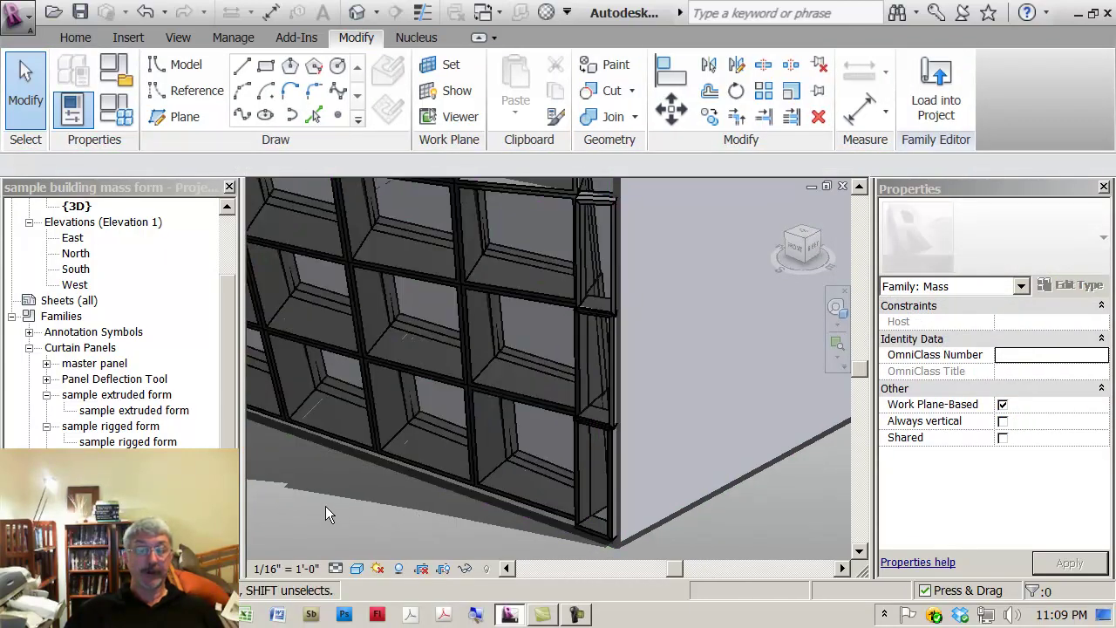